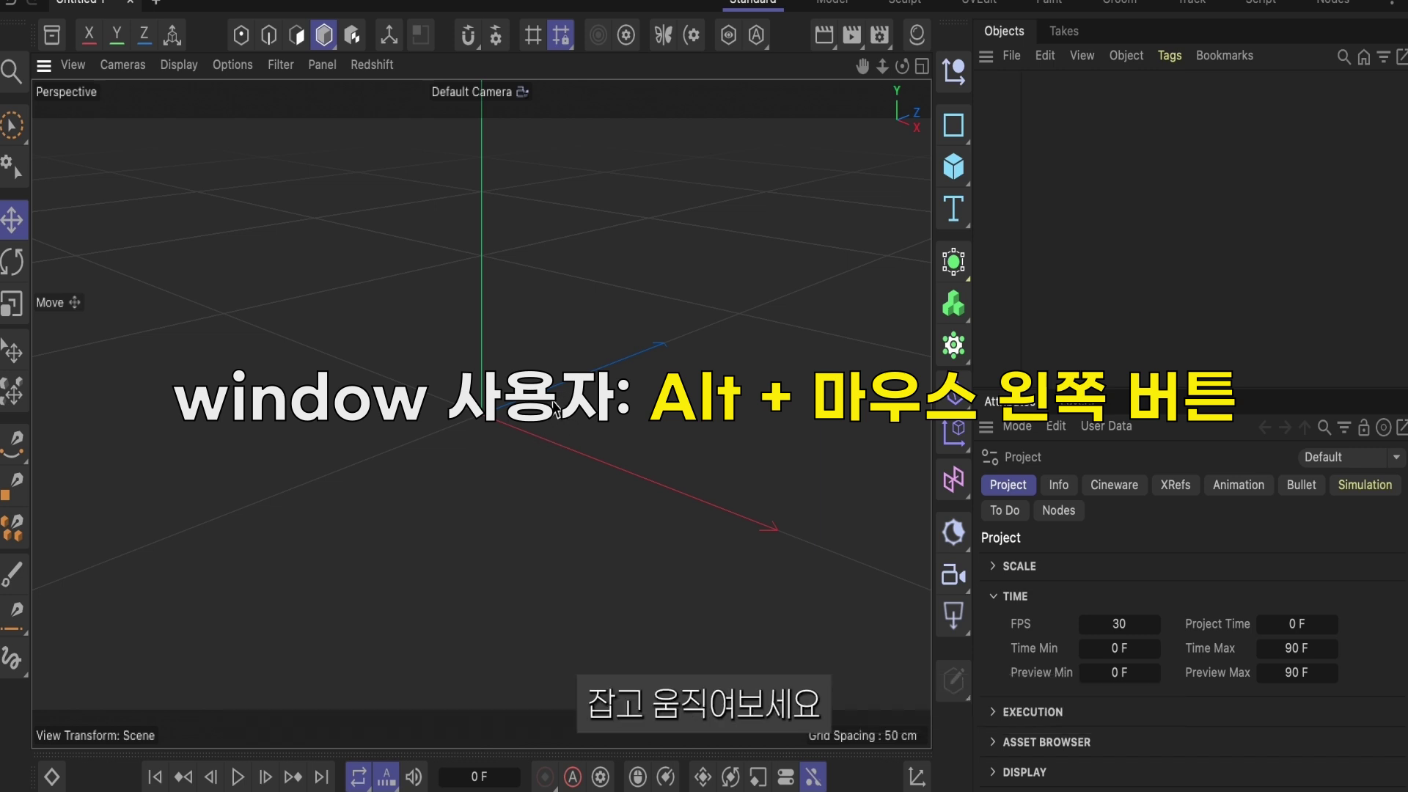
Orbit the empty perspective view around the scene origin, then zoom in toward it.
alt+drag(554, 416, 594, 425)
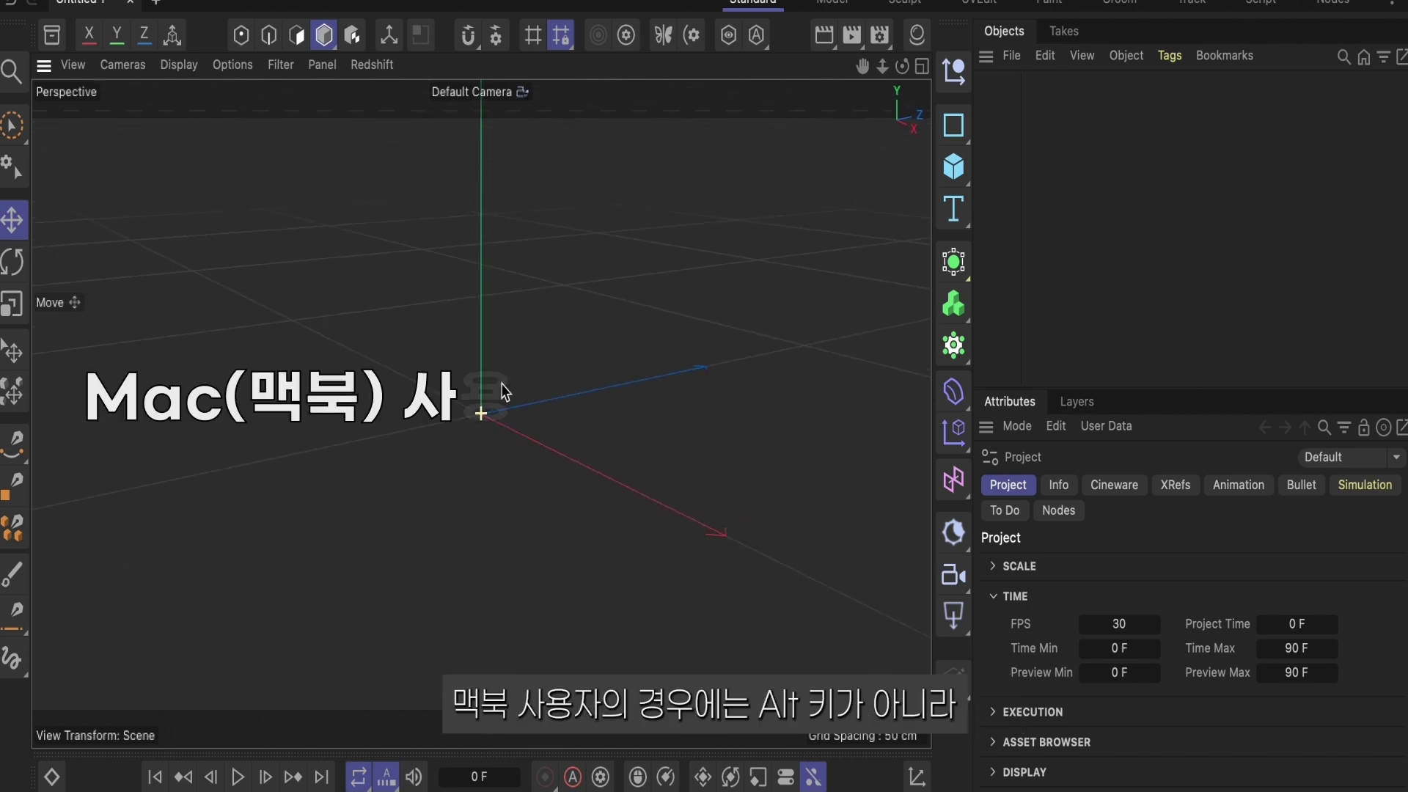
mouse_move(594, 426)
alt+mouse_down()
mouse_move(579, 440)
mouse_move(503, 337)
mouse_move(560, 305)
mouse_move(475, 326)
mouse_move(521, 330)
mouse_move(542, 352)
mouse_move(513, 399)
alt+mouse_up()
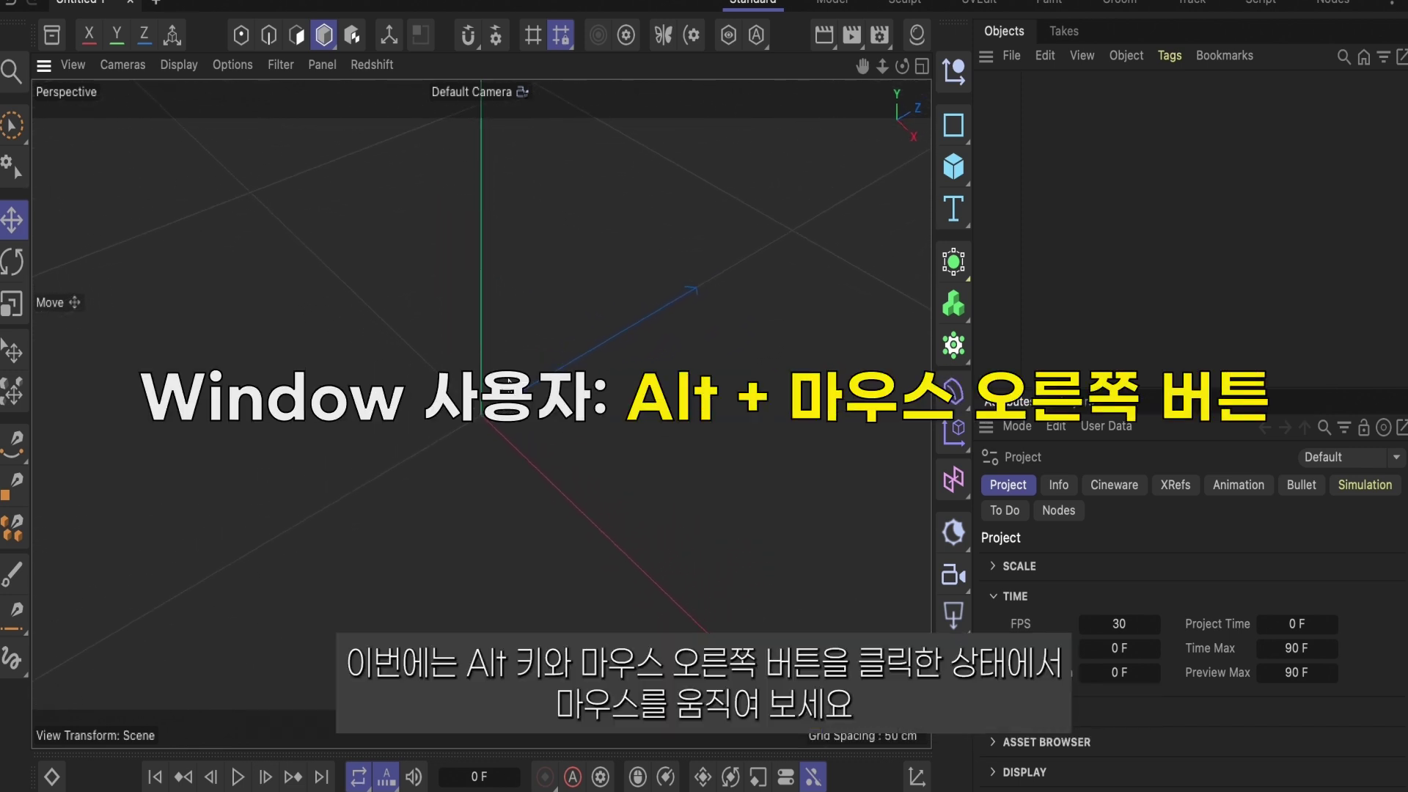
mouse_move(508, 380)
alt+right_down()
mouse_move(572, 330)
mouse_move(472, 455)
mouse_move(482, 475)
mouse_move(536, 352)
mouse_move(503, 497)
mouse_move(540, 480)
mouse_move(501, 424)
mouse_move(632, 210)
mouse_move(584, 391)
alt+right_up()
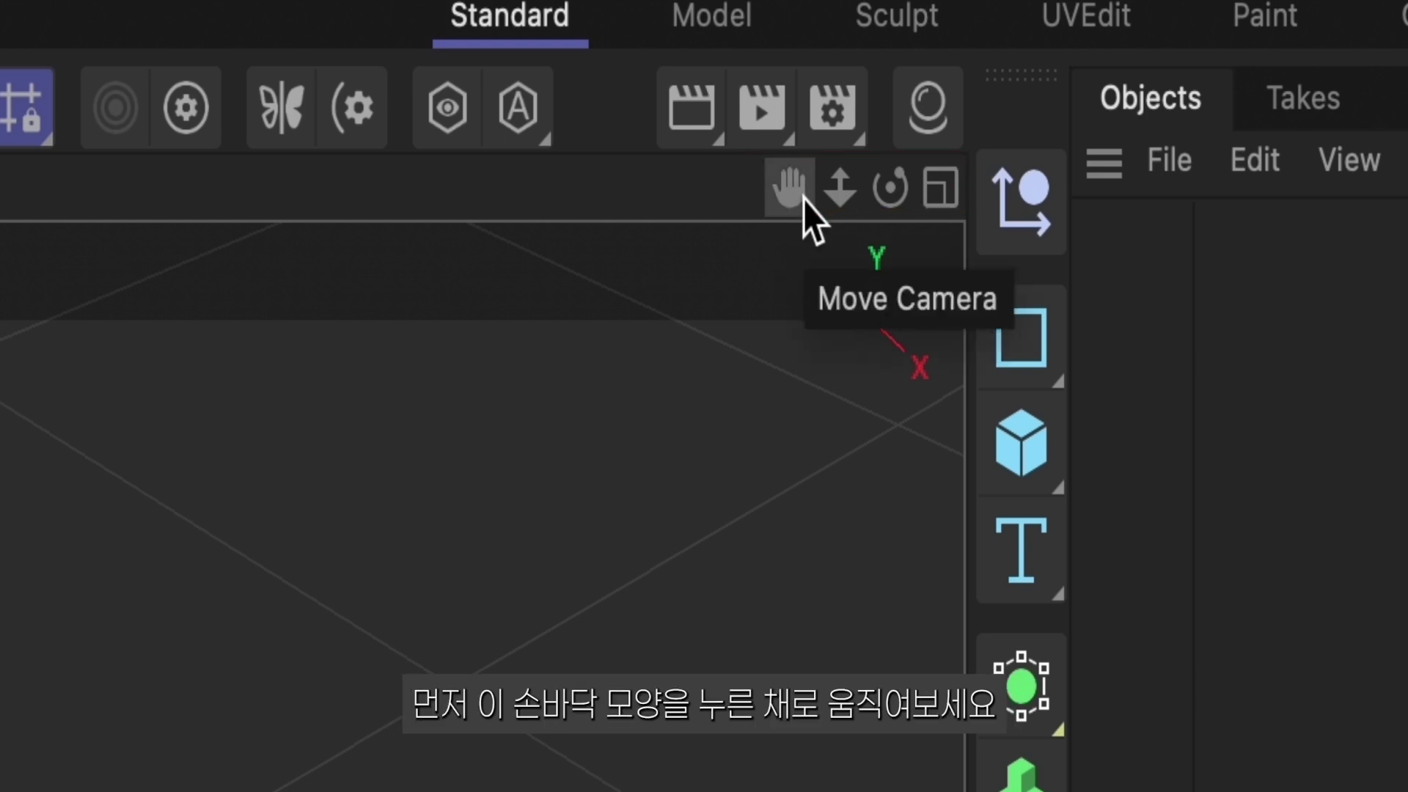
Pan and zoom the view with the Move and Scale Camera icons and scrolling.
drag(788, 187, 481, 414)
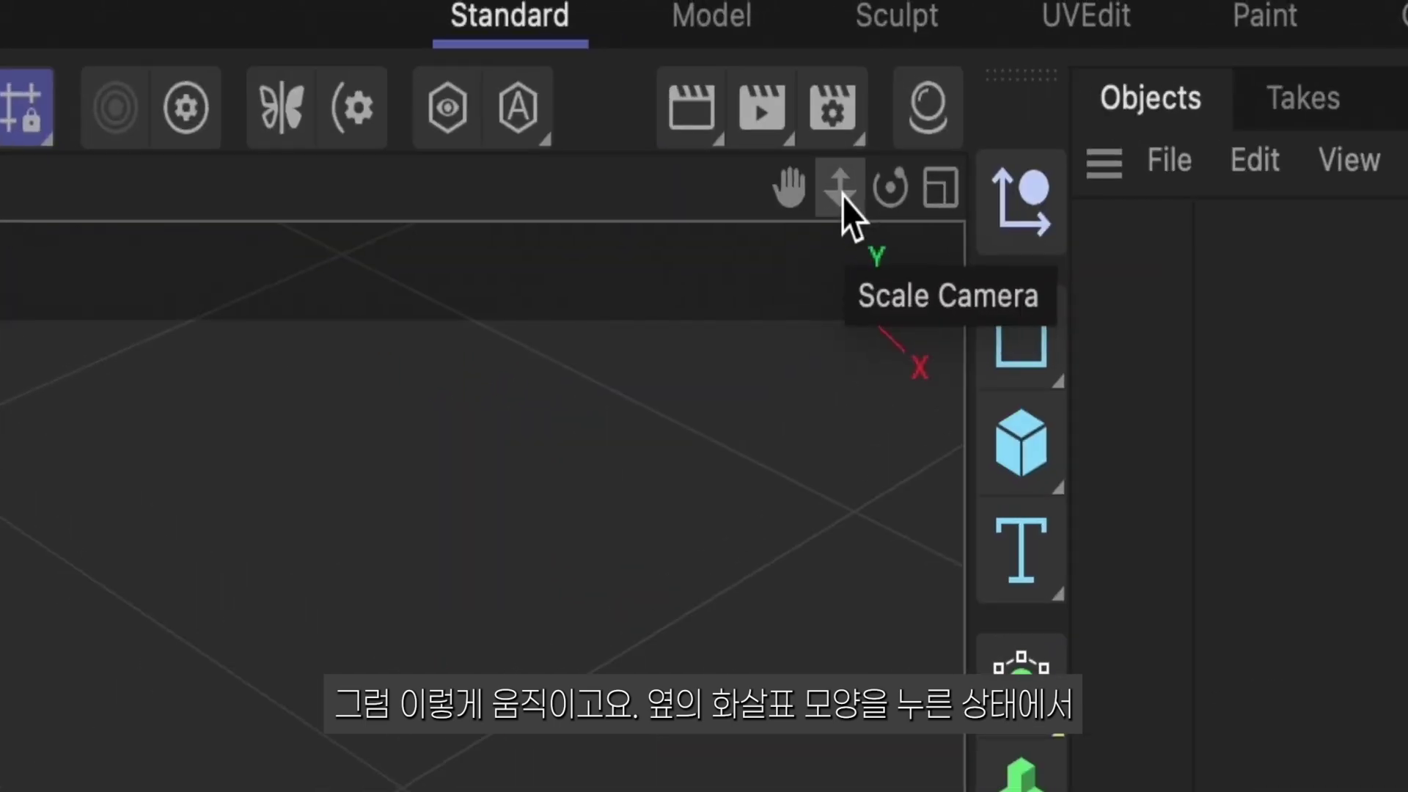
drag(842, 196, 842, 242)
scroll(481, 415, up, 3)
scroll(481, 414, up, 3)
scroll(481, 415, down, 4)
scroll(481, 415, down, 1)
scroll(481, 414, up, 2)
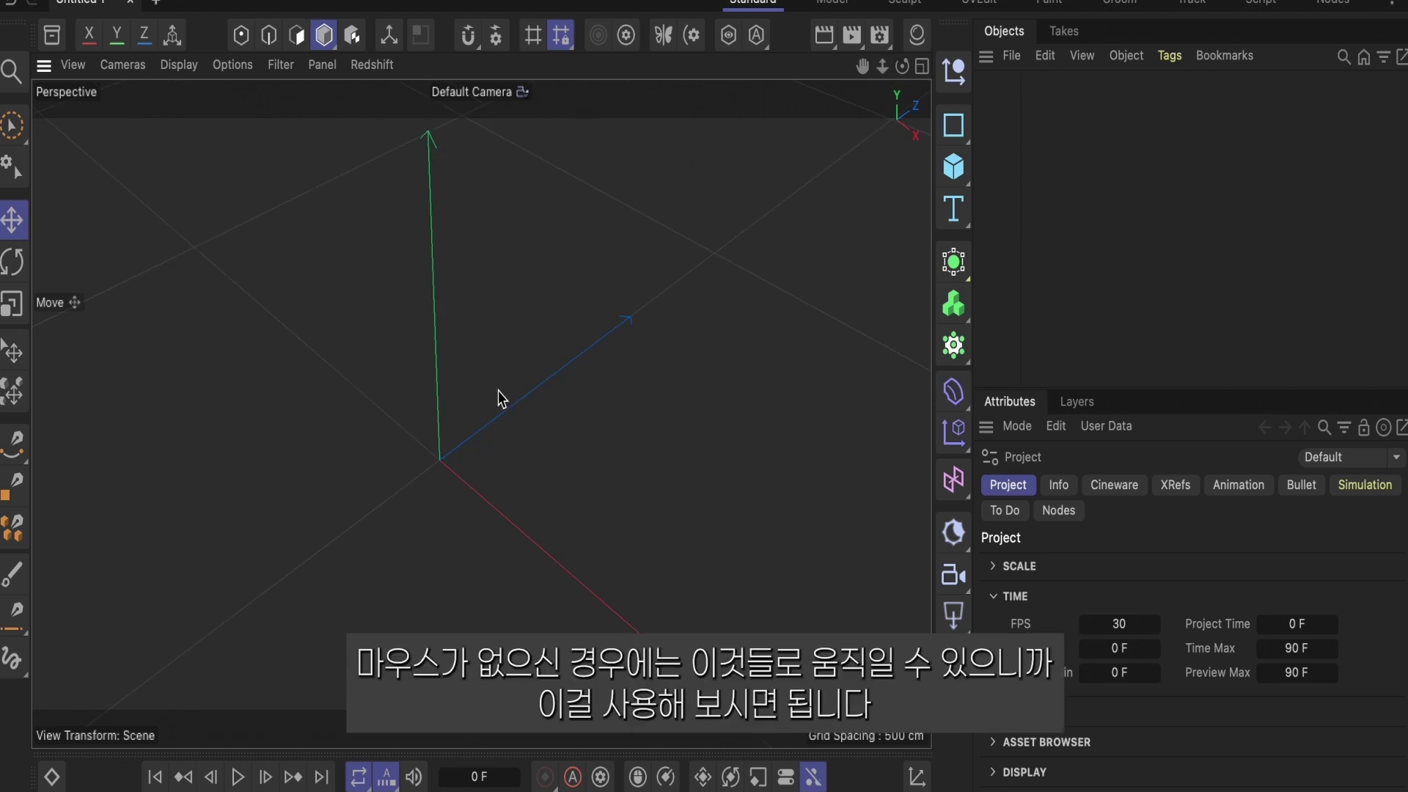
Orbit the camera with the Rotate Camera icon until the view is tilted.
alt+drag(430, 415, 811, 235)
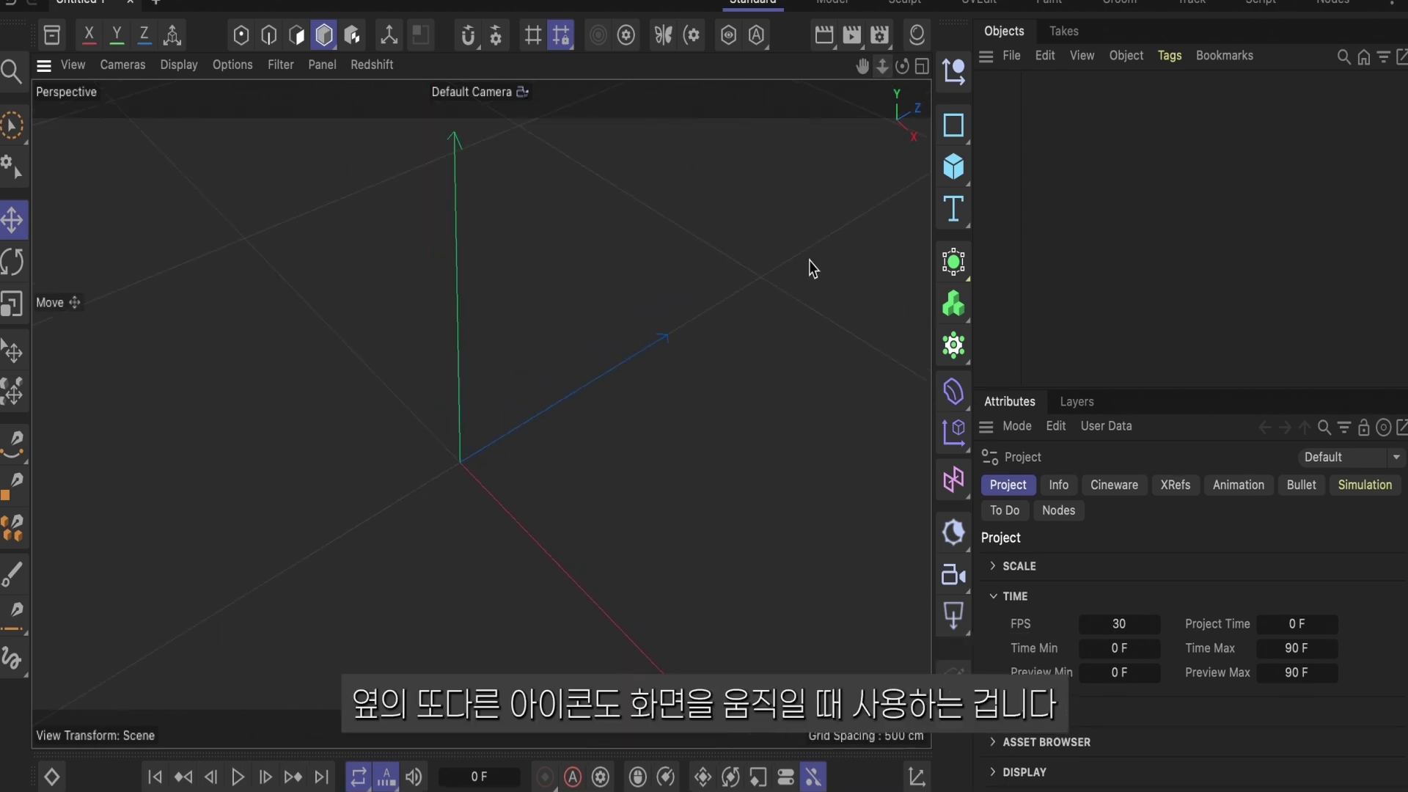
drag(902, 66, 481, 414)
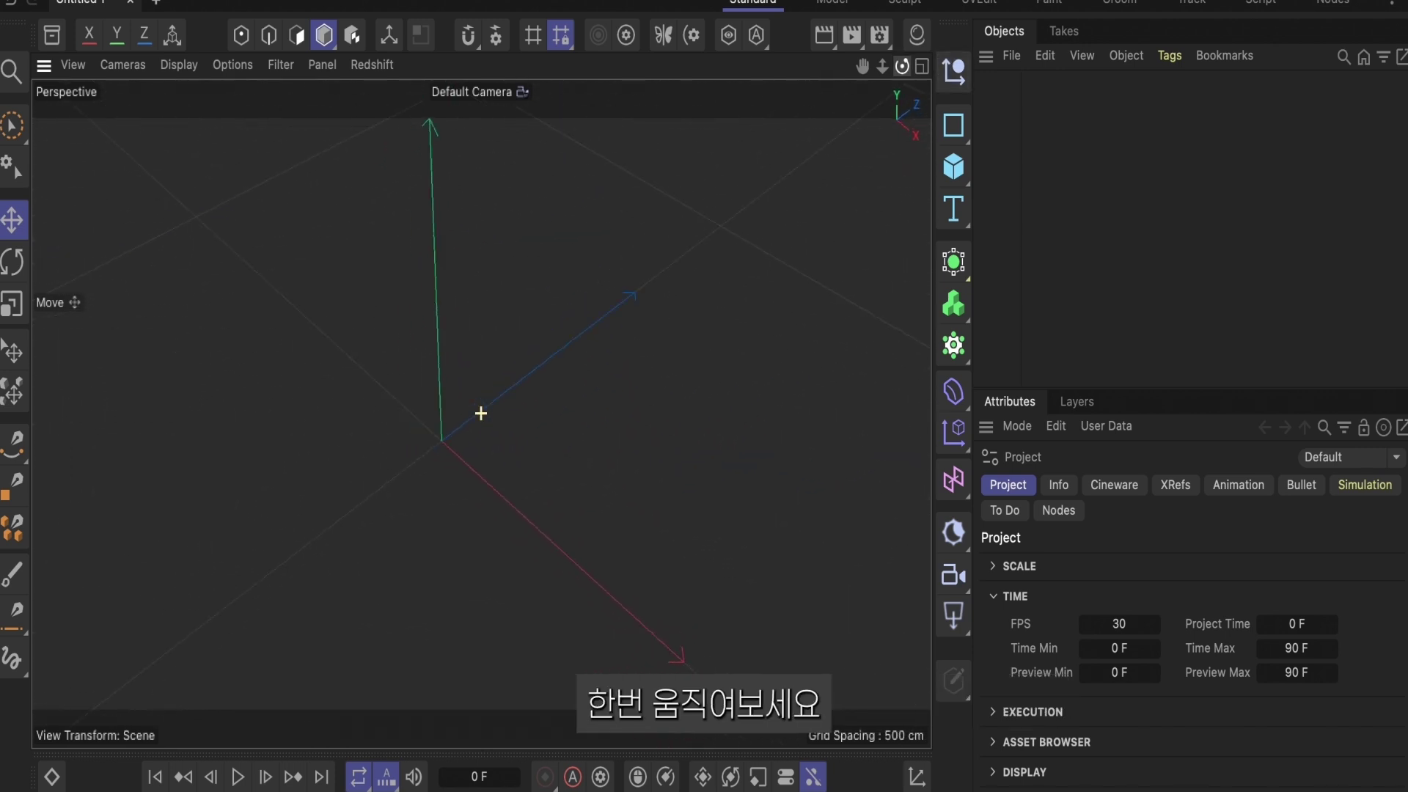
drag(481, 414, 889, 71)
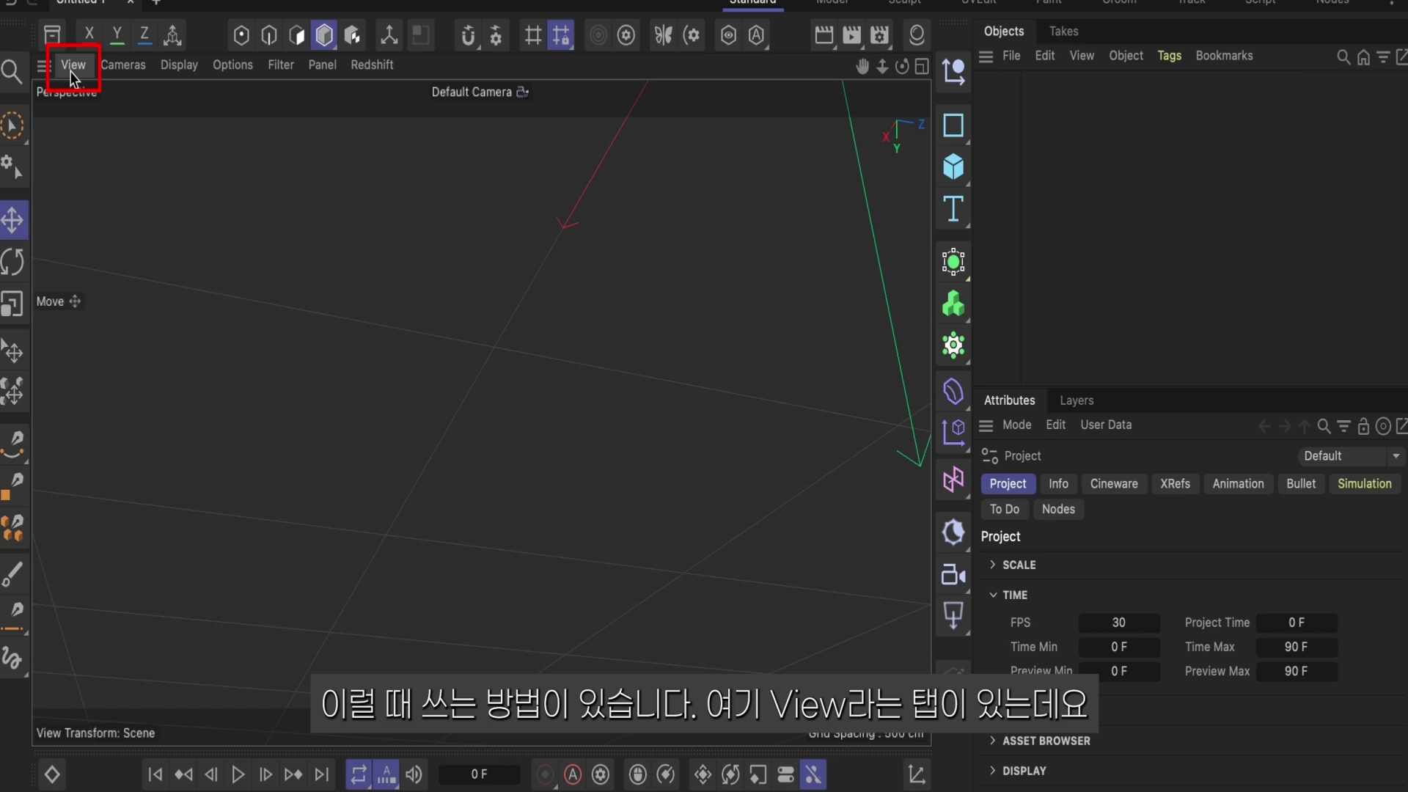
Reset the perspective view with View > Frame Default.
click(72, 72)
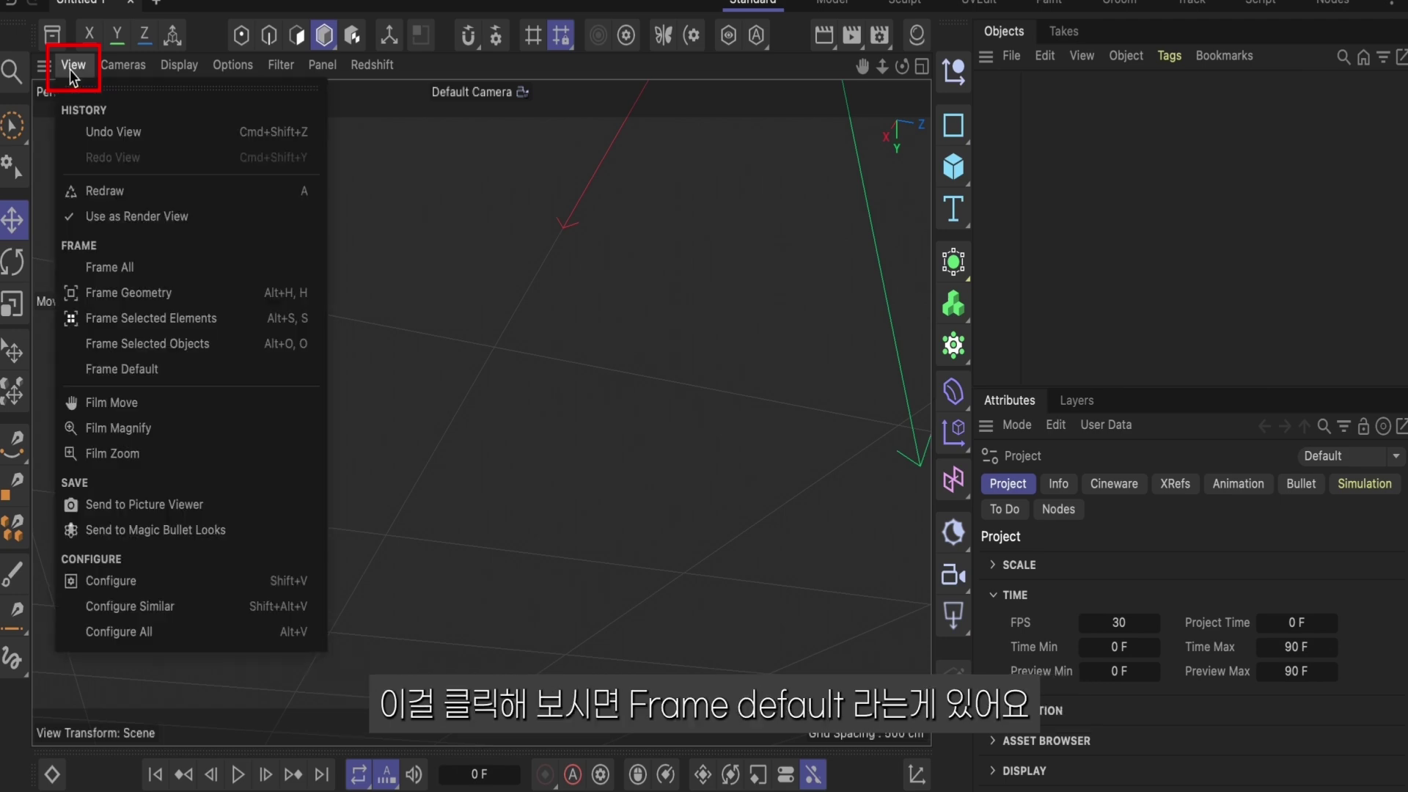
click(169, 376)
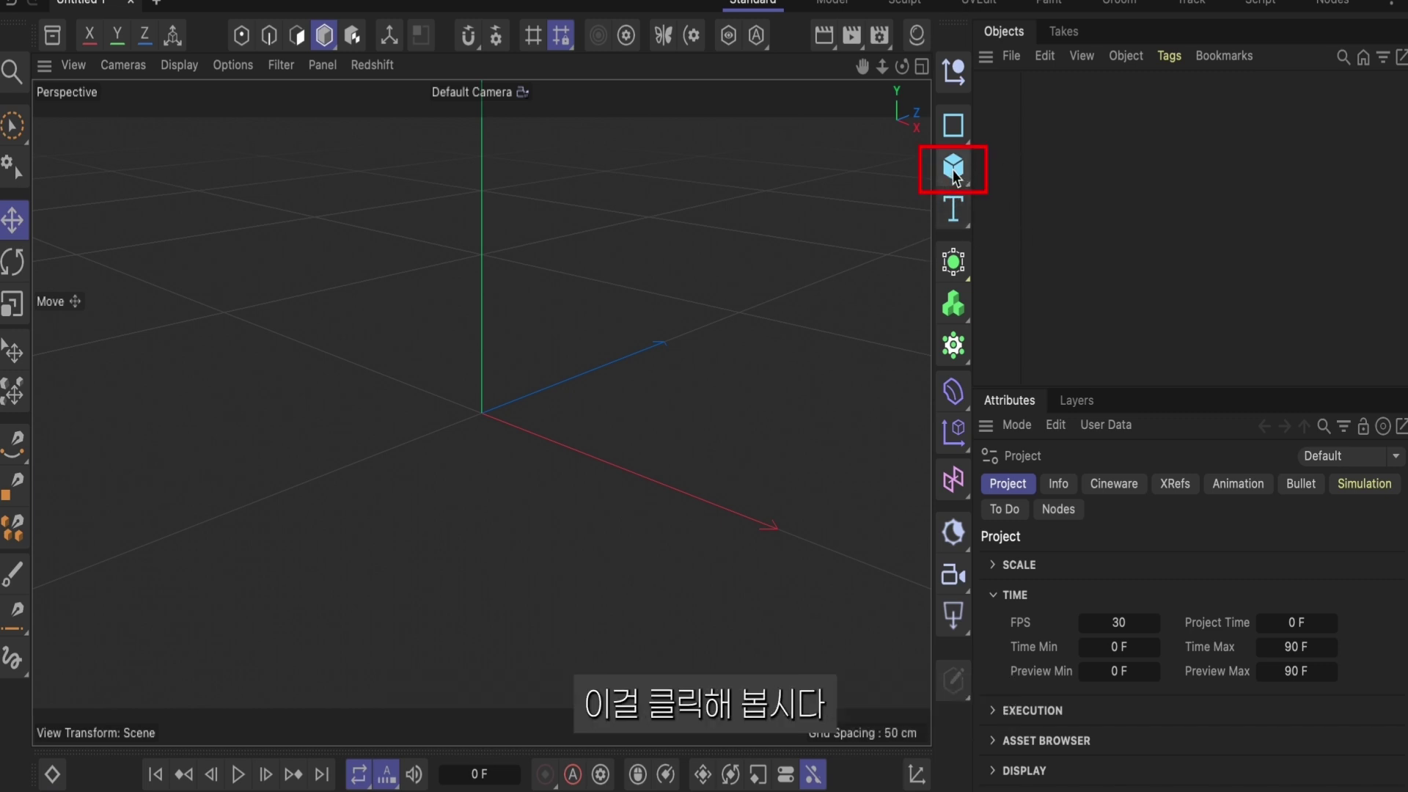
Add a 200 cm cube and slide it right, then back left along X.
click(954, 182)
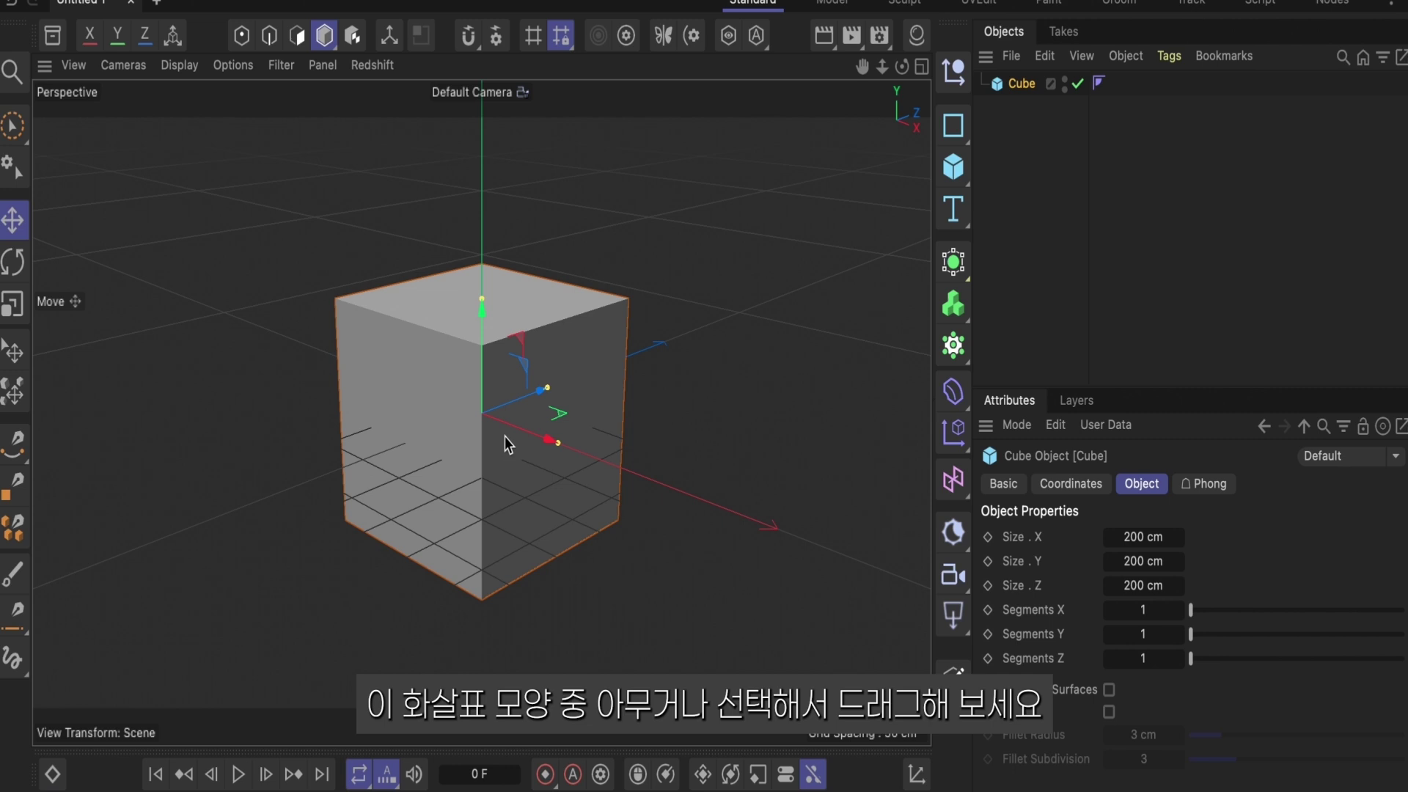
mouse_move(512, 432)
mouse_down()
mouse_move(691, 515)
mouse_move(684, 526)
mouse_move(550, 452)
mouse_move(560, 443)
mouse_move(517, 417)
mouse_move(490, 419)
mouse_up()
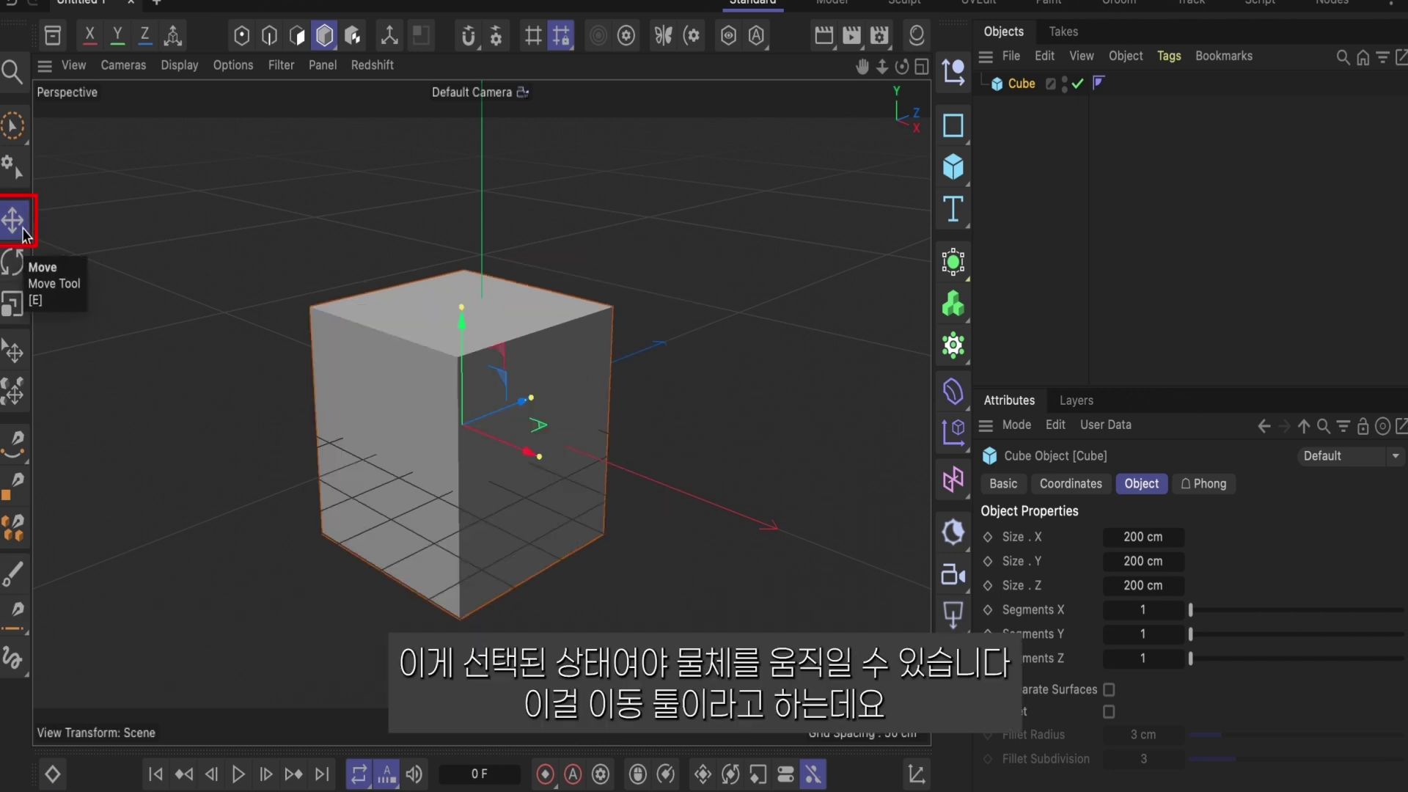
mouse_move(480, 439)
mouse_down()
mouse_move(452, 429)
mouse_move(482, 441)
mouse_up()
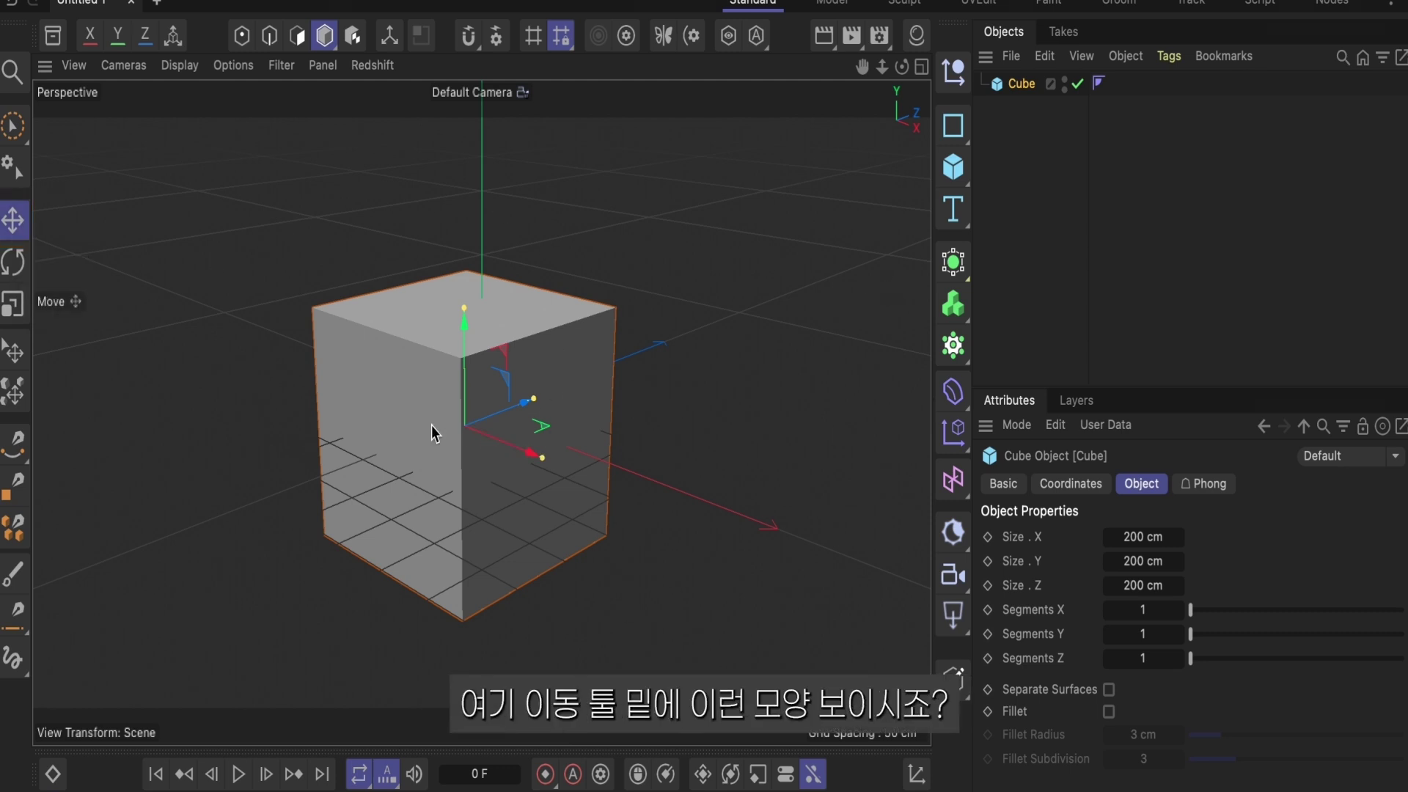
Tilt the cube about 61° around X with the Rotate tool.
click(12, 264)
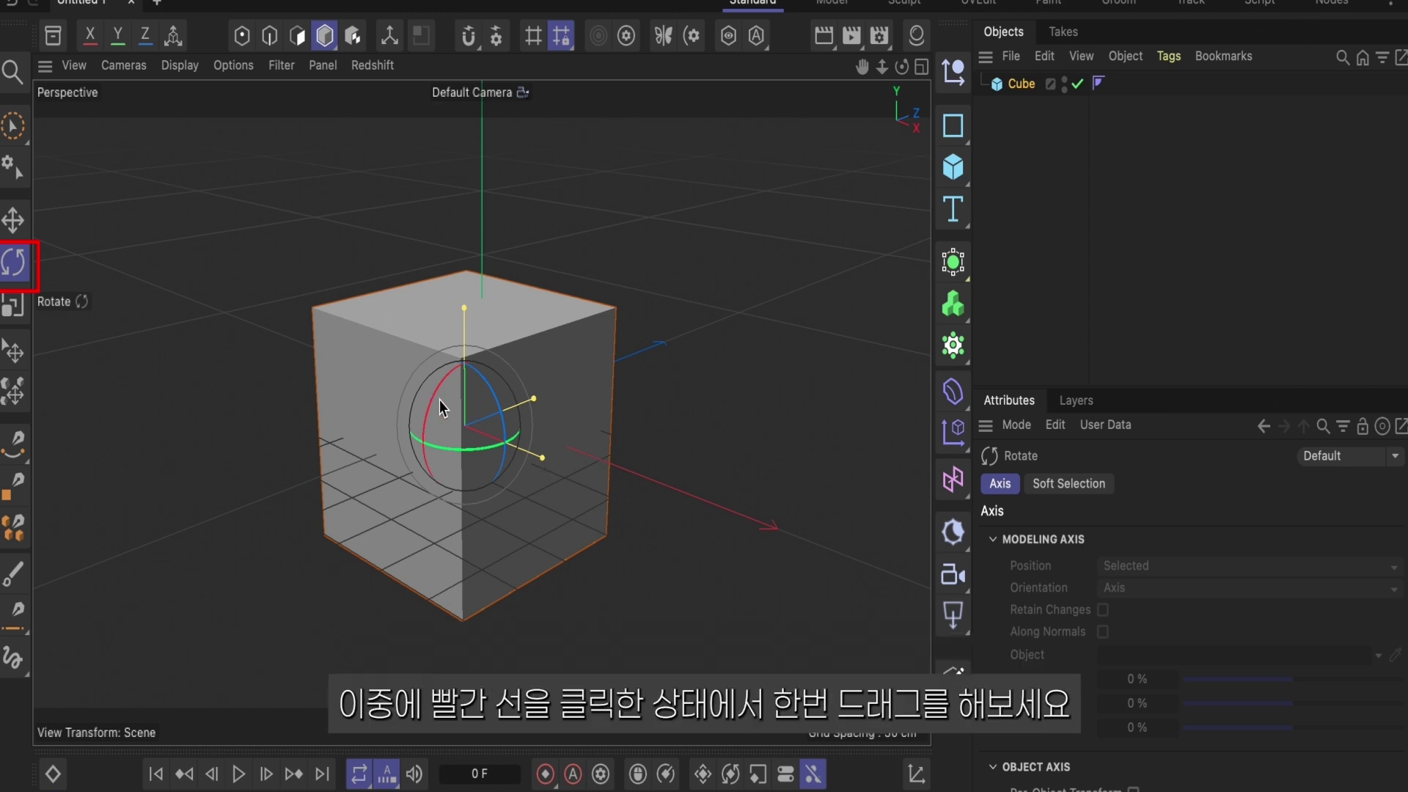
mouse_move(437, 405)
mouse_down()
mouse_move(433, 464)
mouse_move(409, 442)
mouse_move(415, 403)
mouse_move(436, 484)
mouse_move(421, 453)
mouse_move(428, 381)
mouse_move(421, 424)
mouse_move(497, 402)
mouse_move(512, 451)
mouse_move(498, 425)
mouse_move(497, 437)
mouse_up()
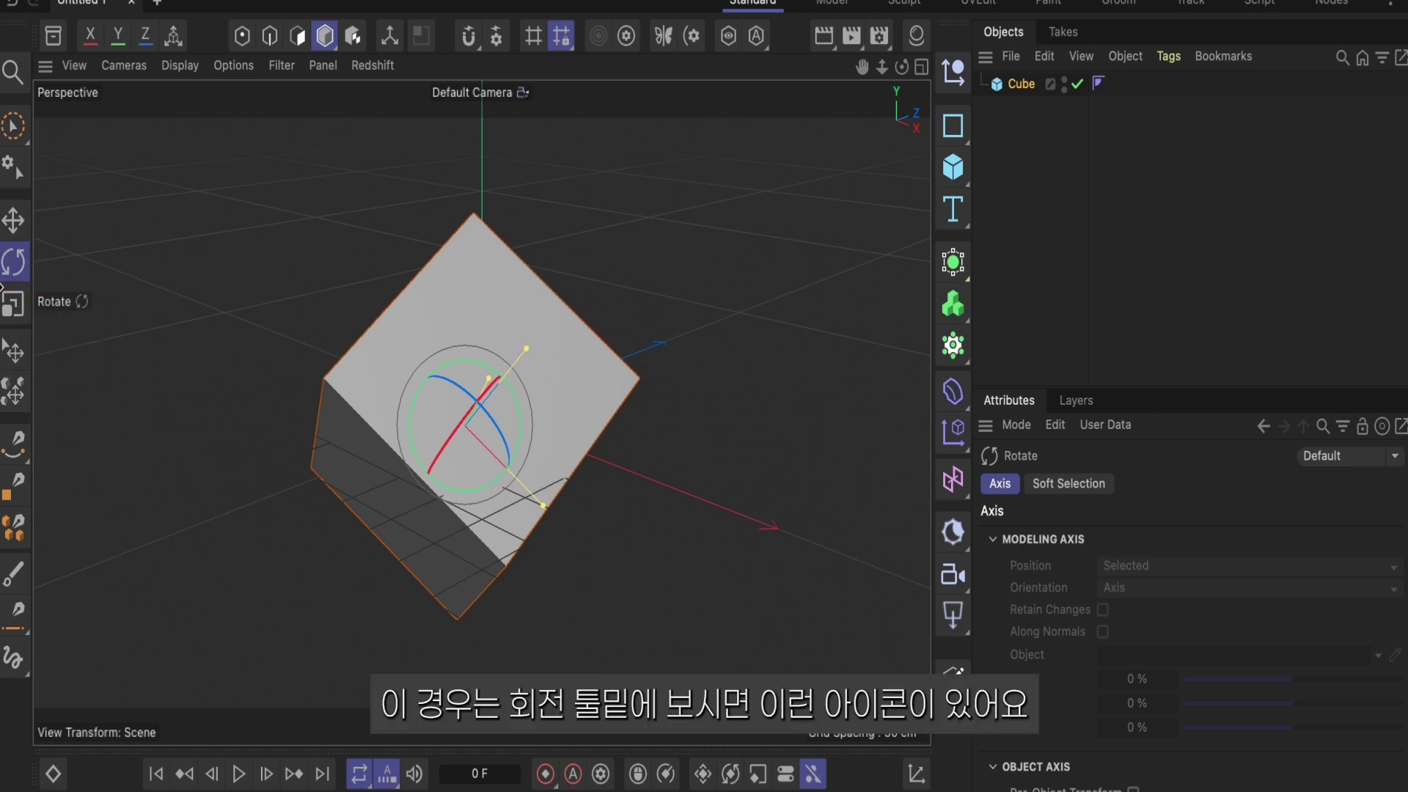
Try the Scale tool on the cube, shrinking it to about 42%.
click(15, 305)
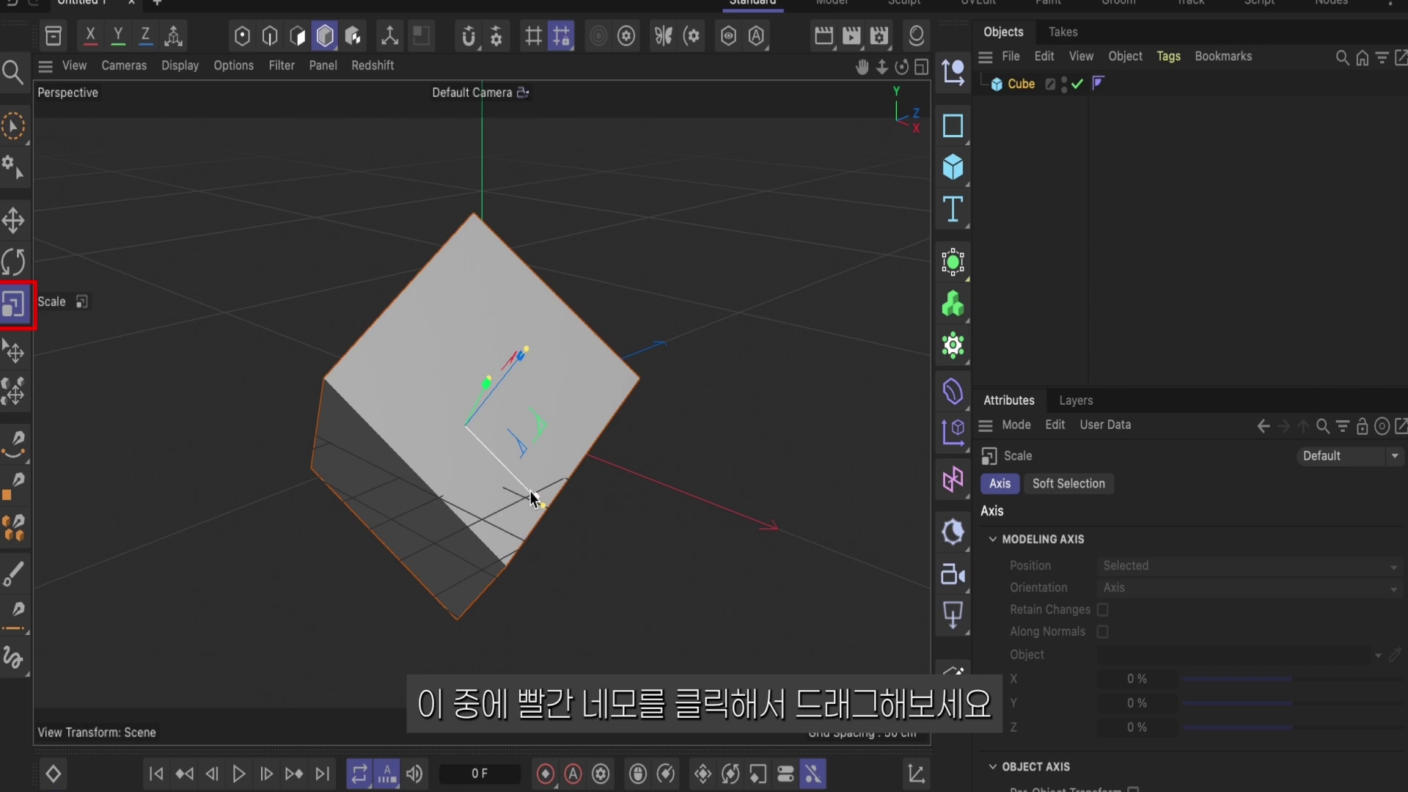
mouse_move(531, 499)
mouse_down()
mouse_move(610, 575)
mouse_move(474, 482)
mouse_move(564, 557)
mouse_move(507, 520)
mouse_move(550, 540)
mouse_up()
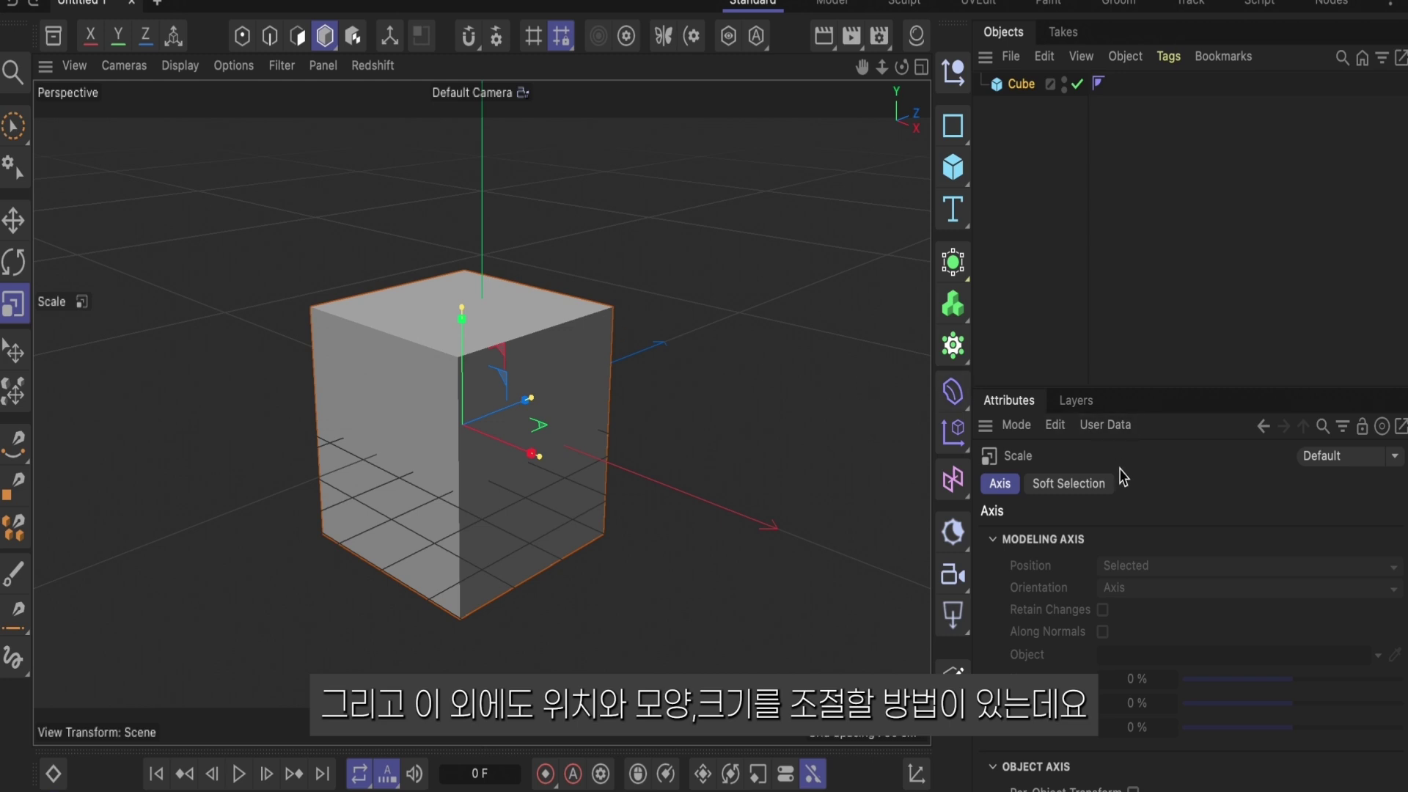
Select Cube, set Size X to 292 and Size Y to 227 cm, and show its Coordinates.
click(1031, 106)
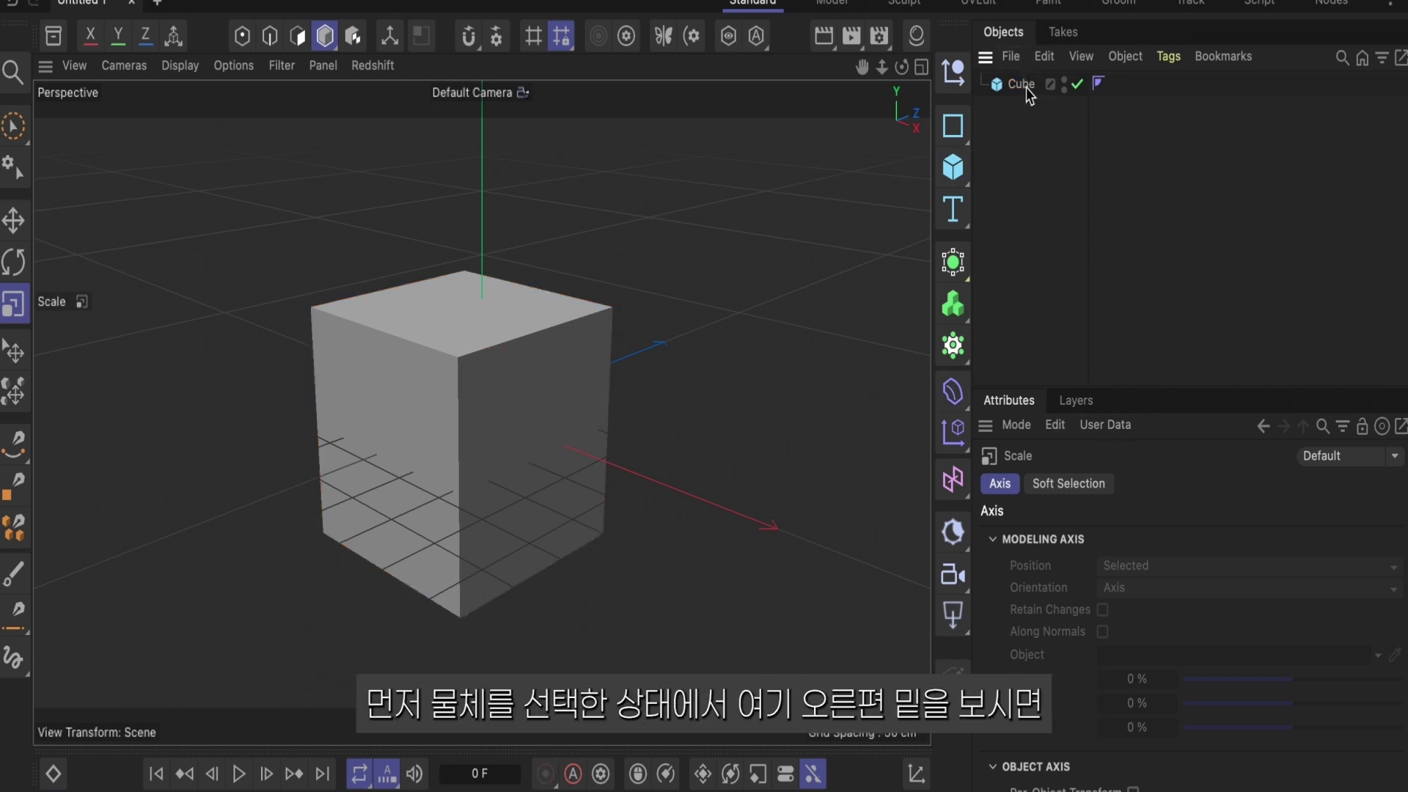
click(1020, 84)
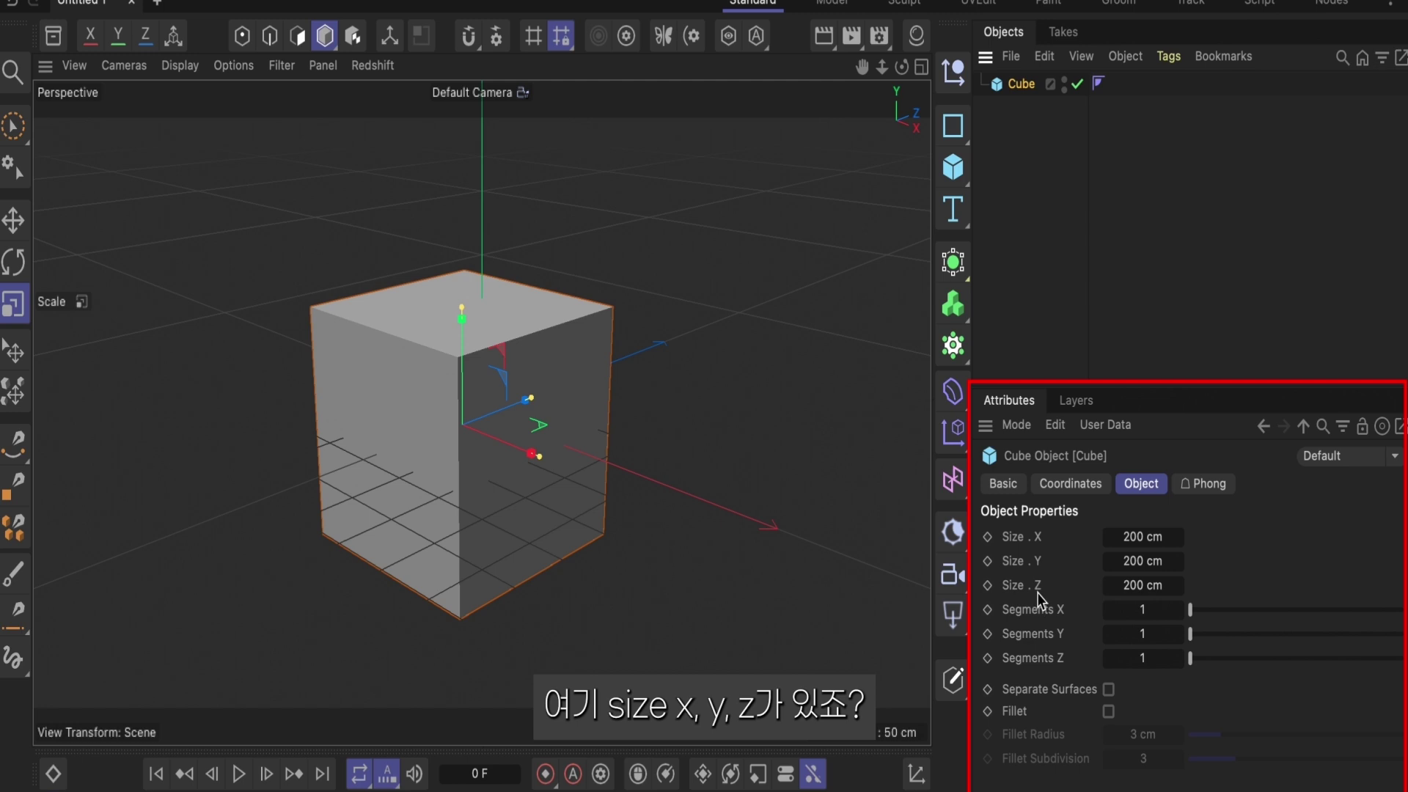
click(1135, 540)
drag(1136, 540, 1133, 539)
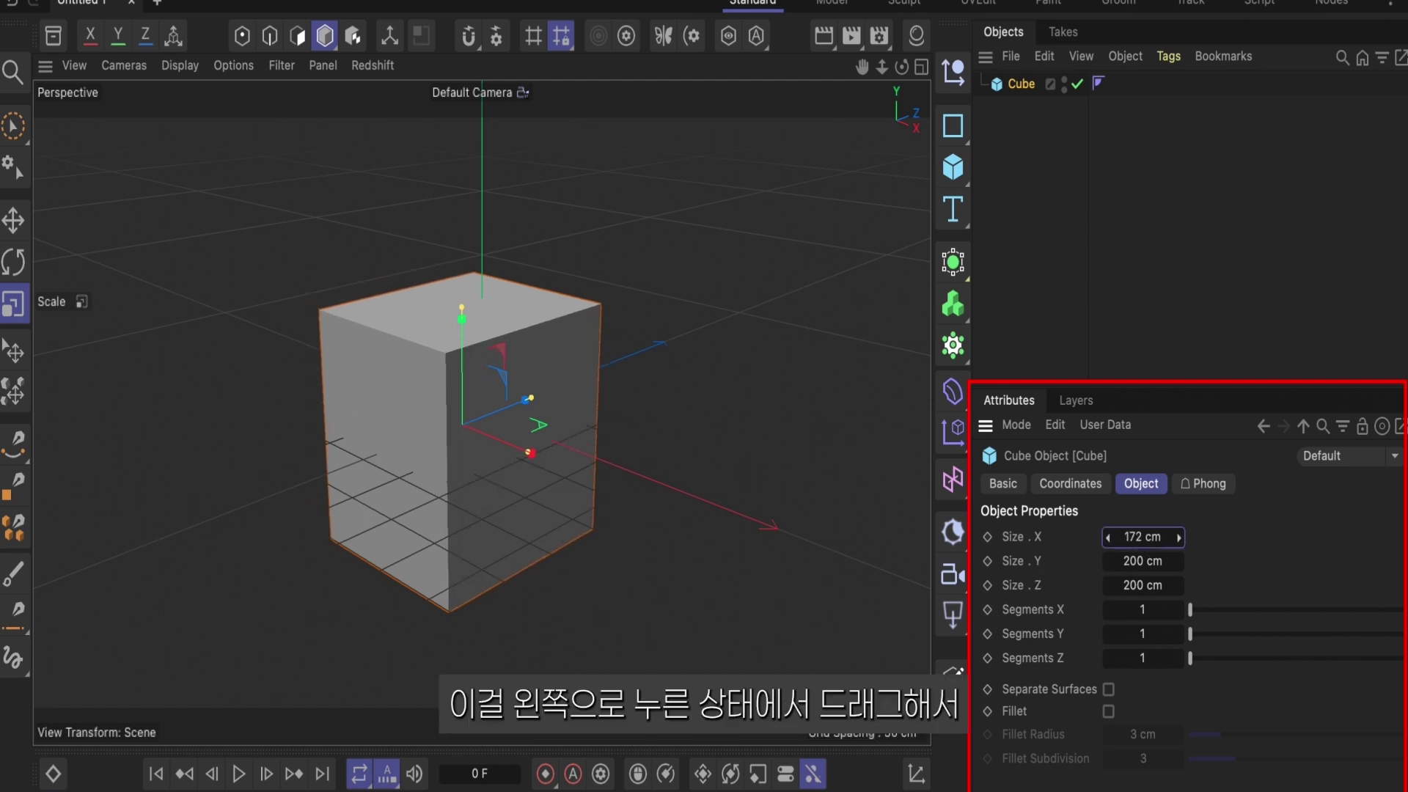
drag(1134, 562, 1135, 585)
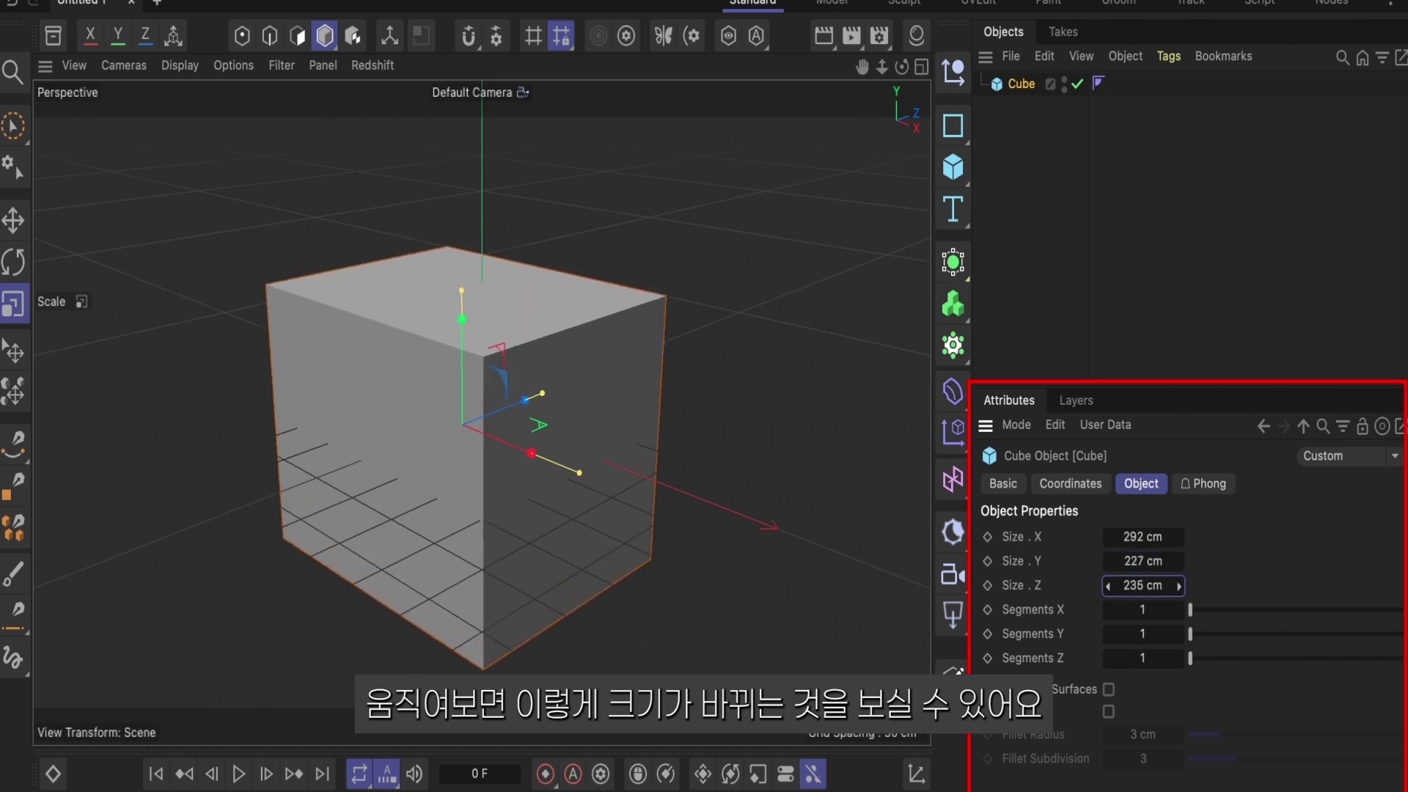
click(1071, 486)
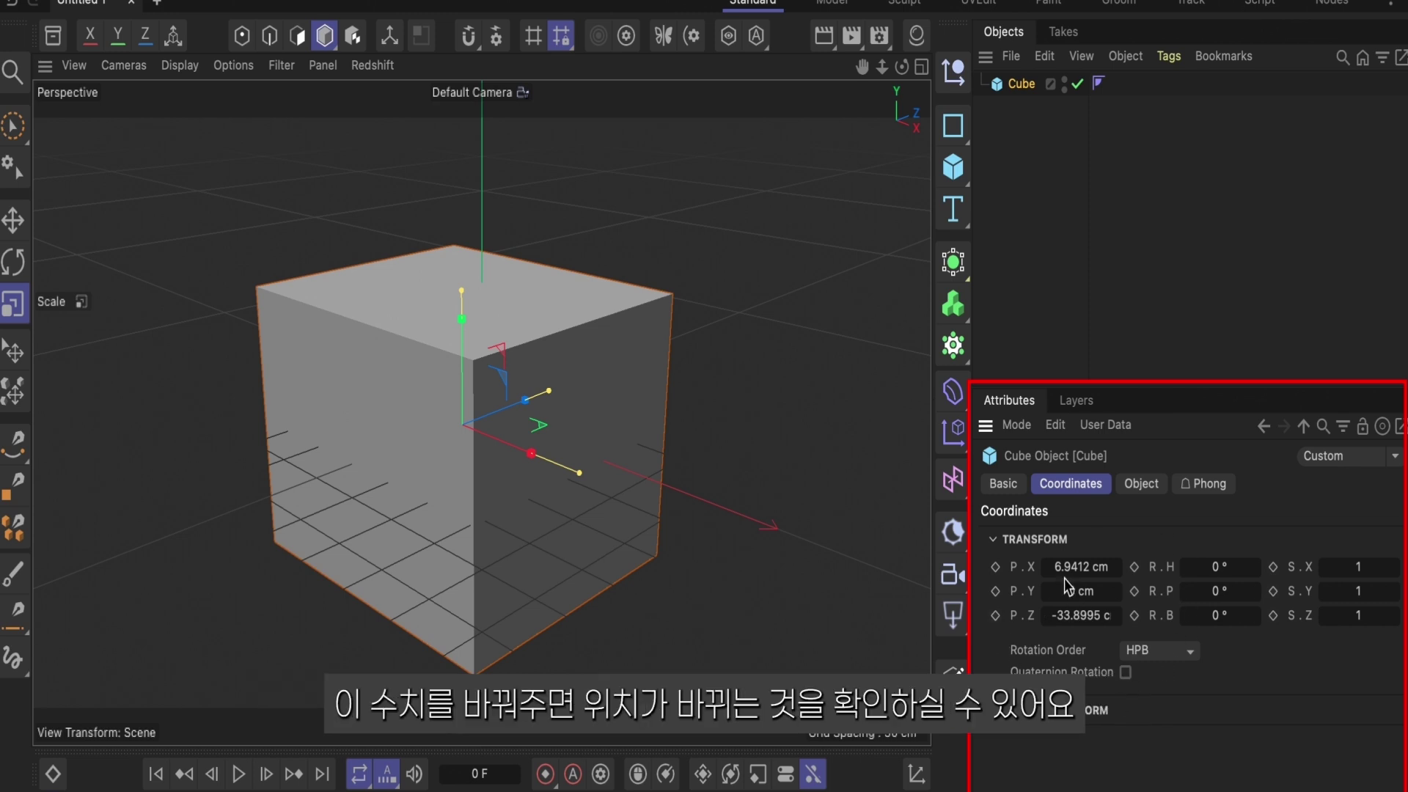
Move the cube to P.X -28.0588 and P.Y 44 cm, then reset P.X to 0.
drag(1064, 572, 1120, 587)
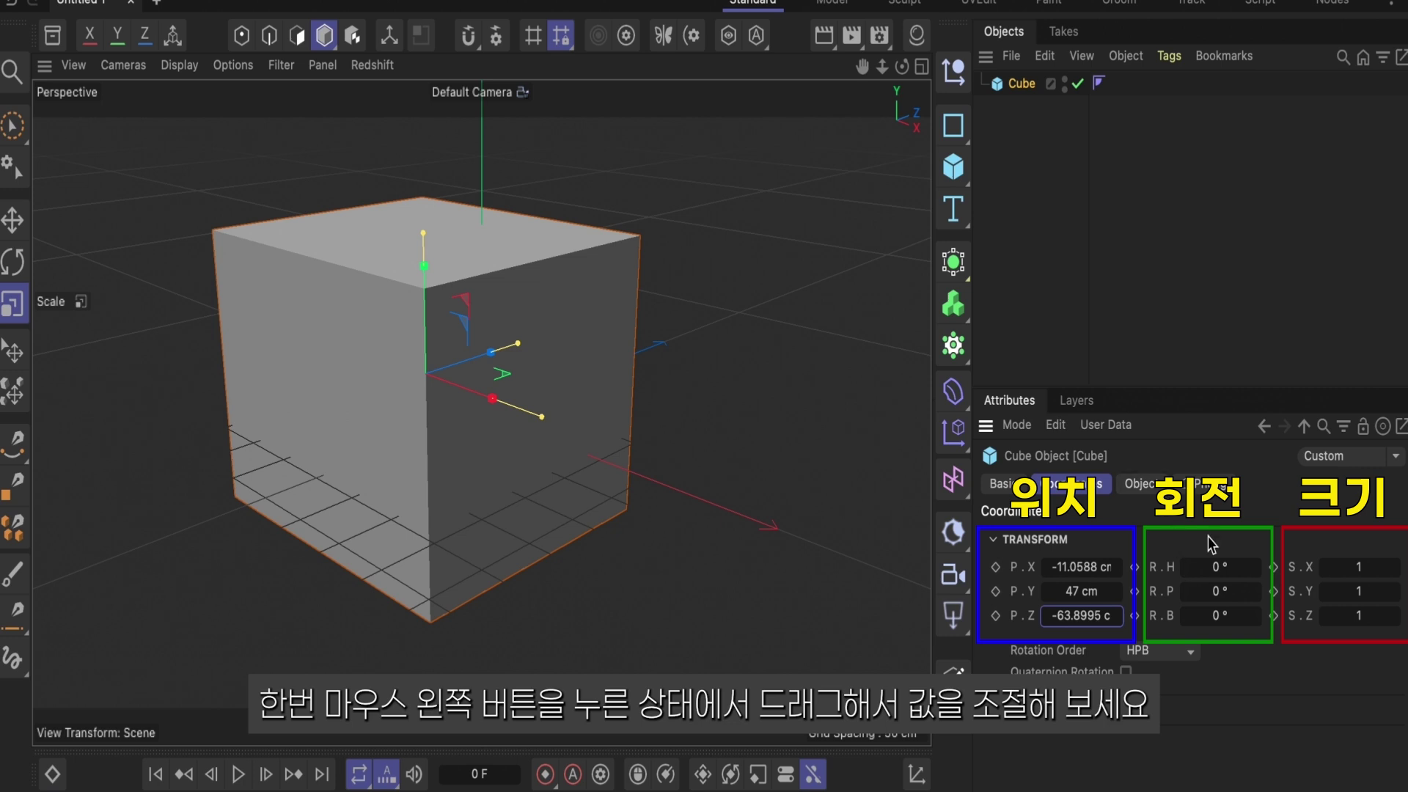
mouse_move(1135, 567)
mouse_down()
mouse_move(1163, 568)
mouse_move(1124, 634)
mouse_up()
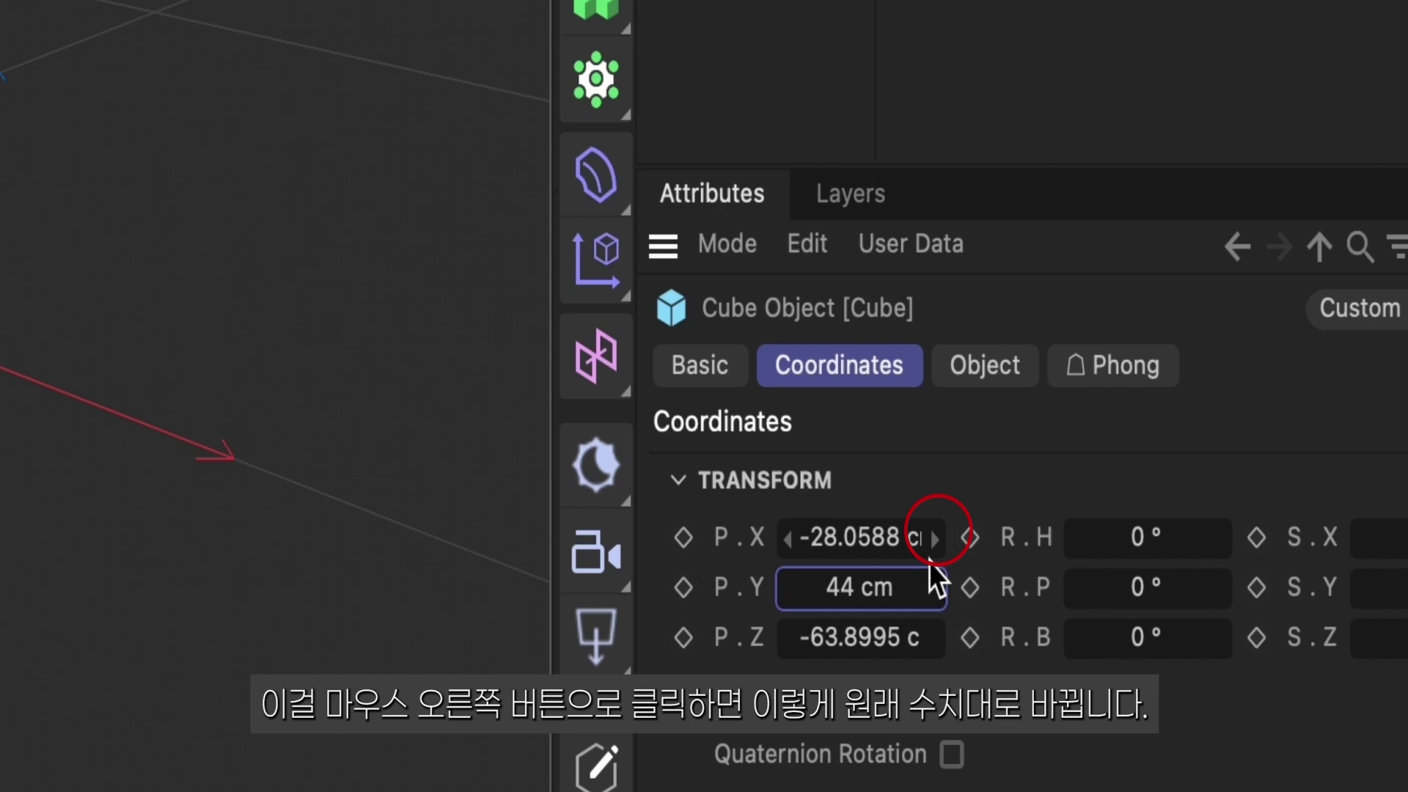
right_click(939, 546)
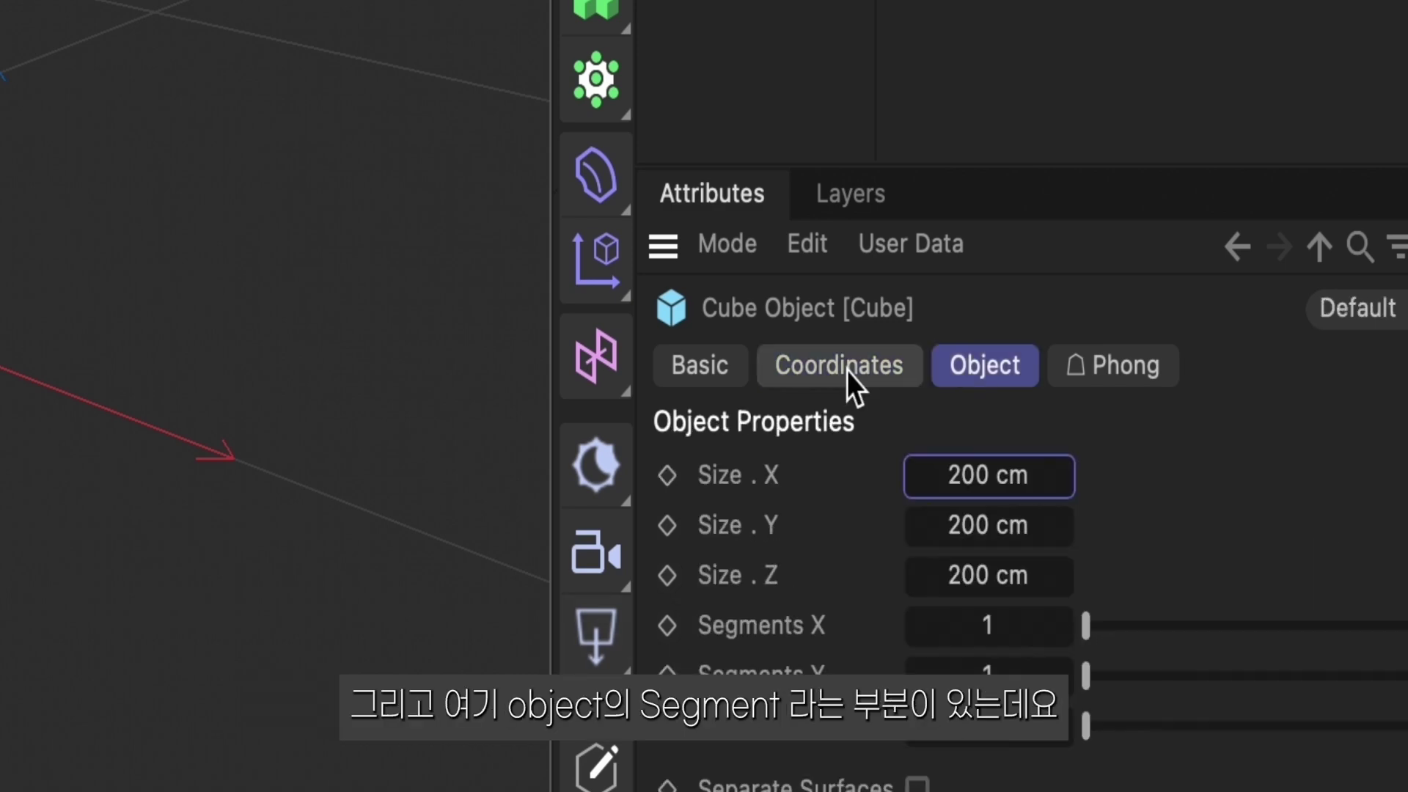
Set the cube's Segments X to 3 and bring up the viewport shading modes.
click(1019, 363)
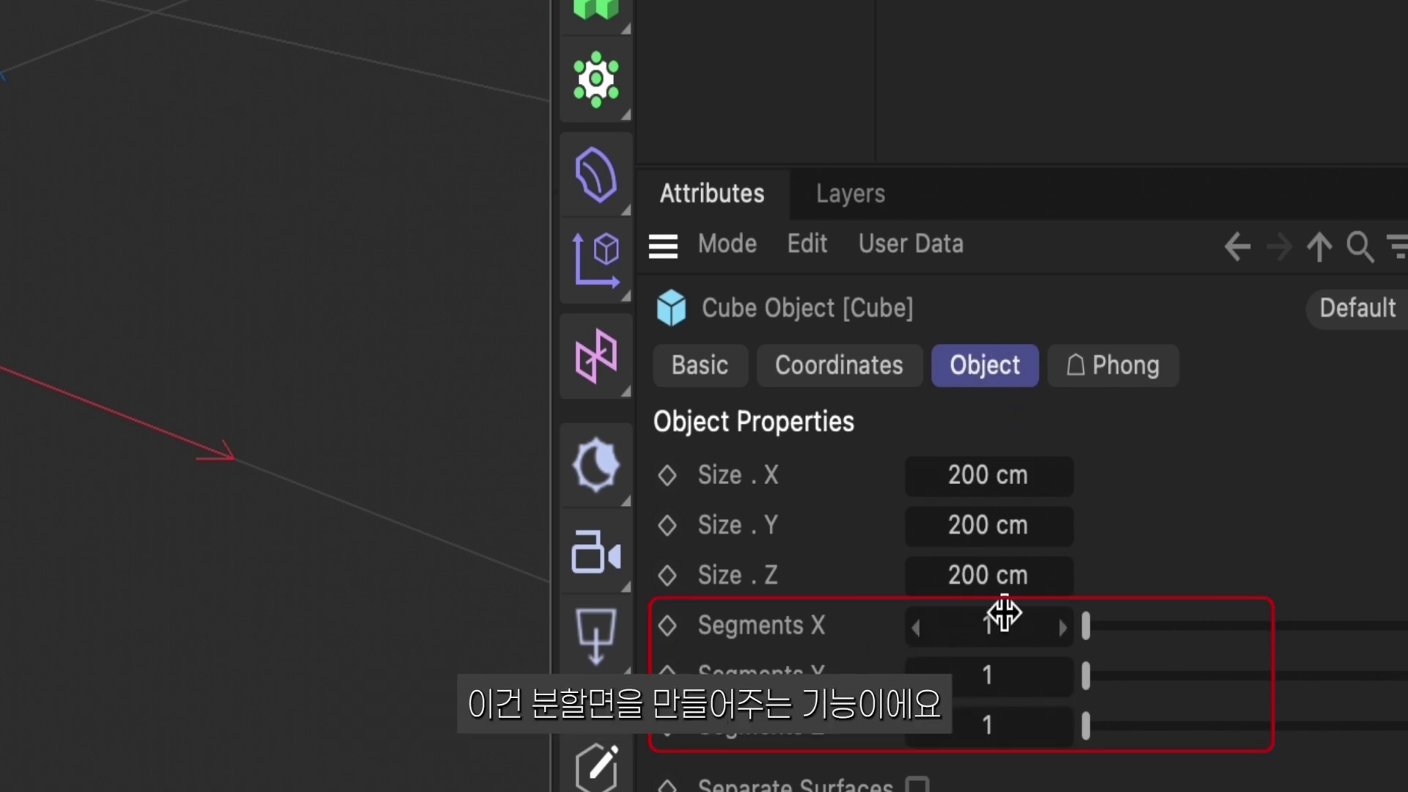
drag(1116, 630, 1200, 637)
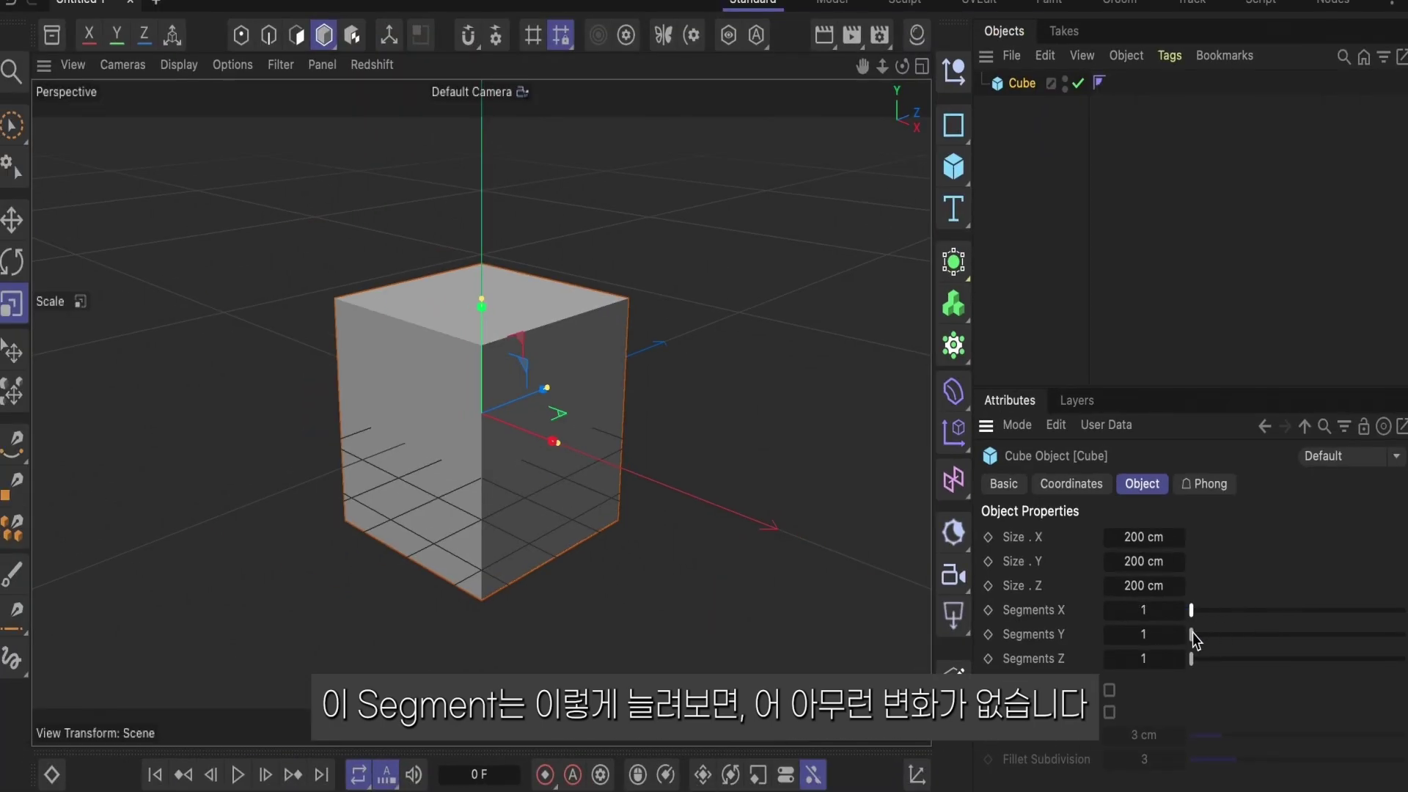
drag(1195, 641, 1212, 628)
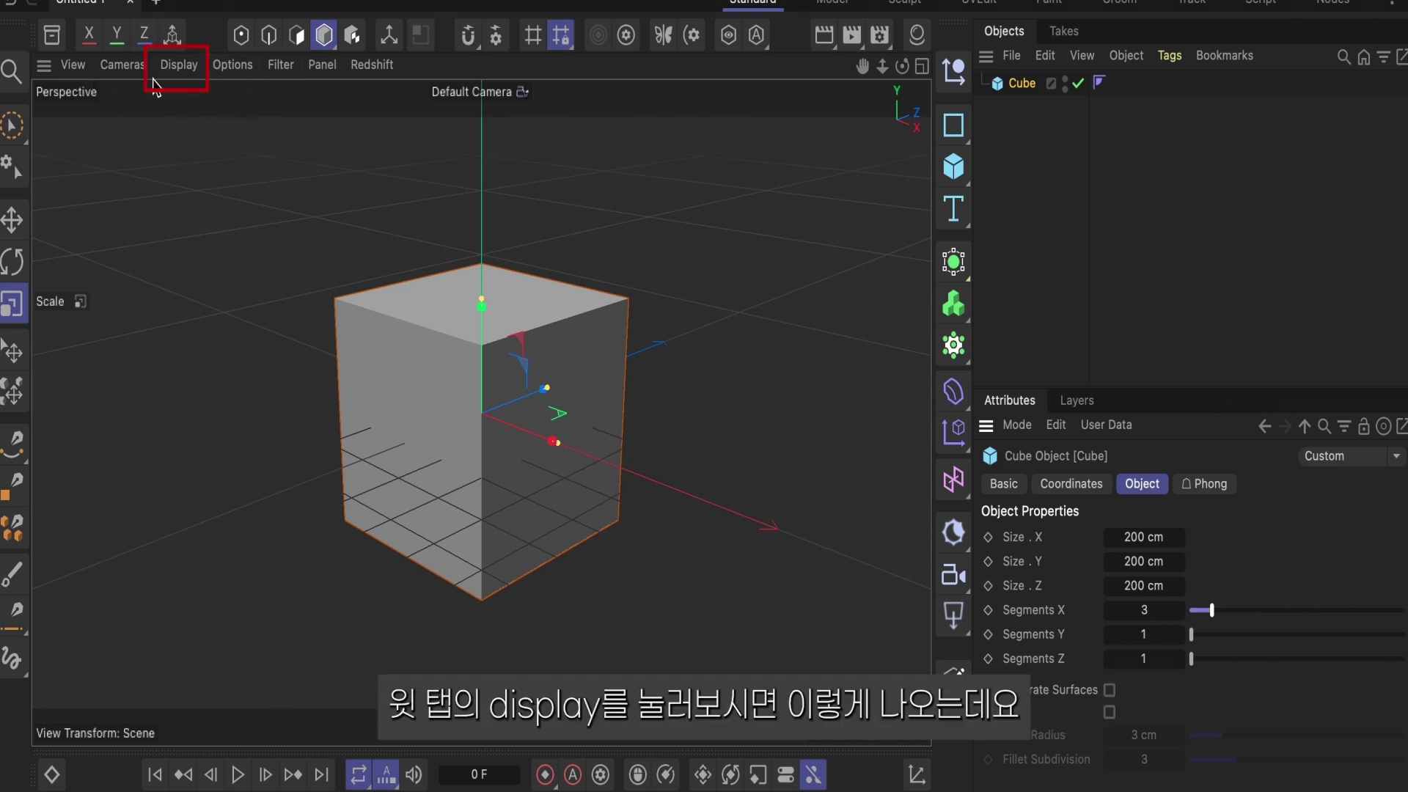
click(179, 80)
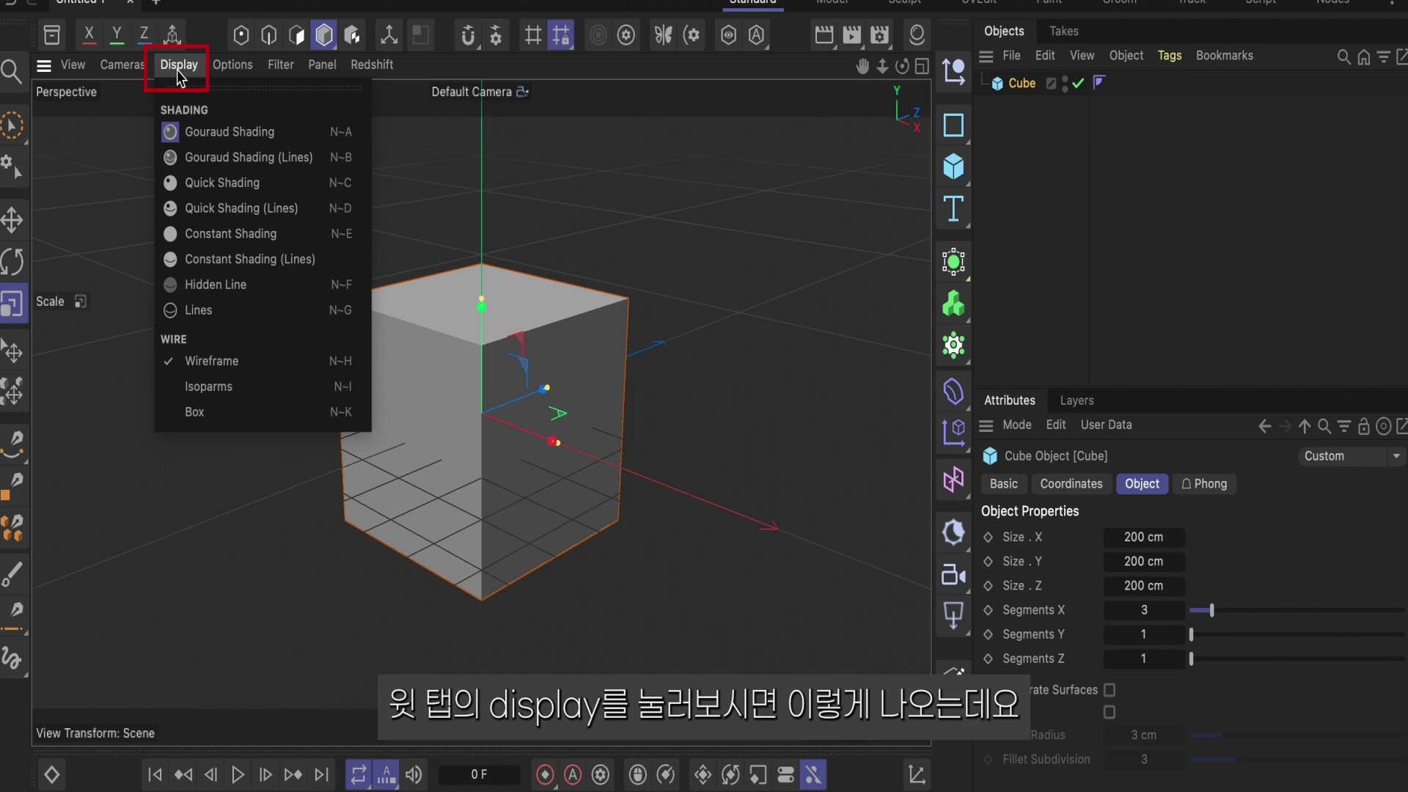
Under Gouraud Shading (Lines), raise Segments X to 6, then return to Gouraud Shading.
click(247, 166)
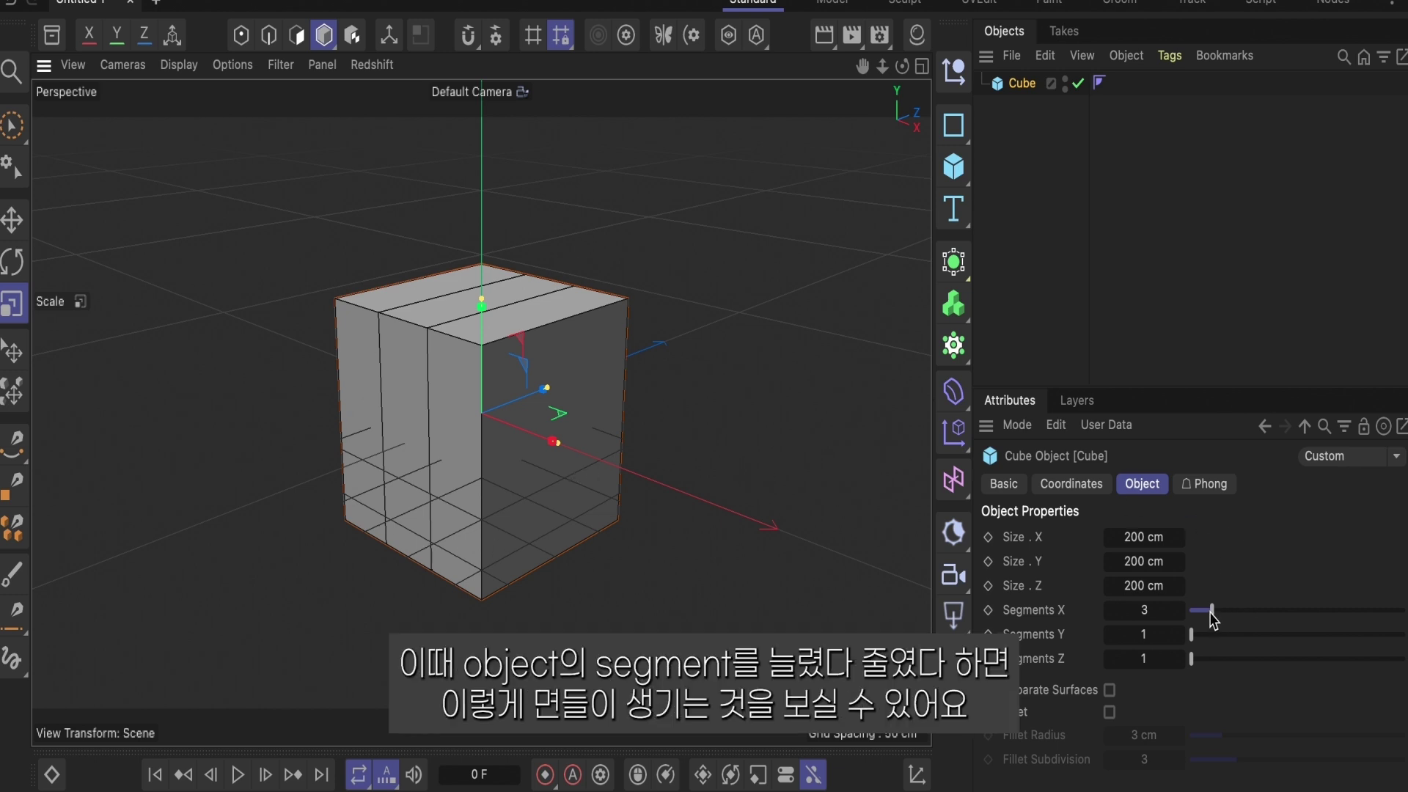
mouse_move(1211, 613)
mouse_down()
mouse_move(1251, 610)
mouse_move(1237, 640)
mouse_up()
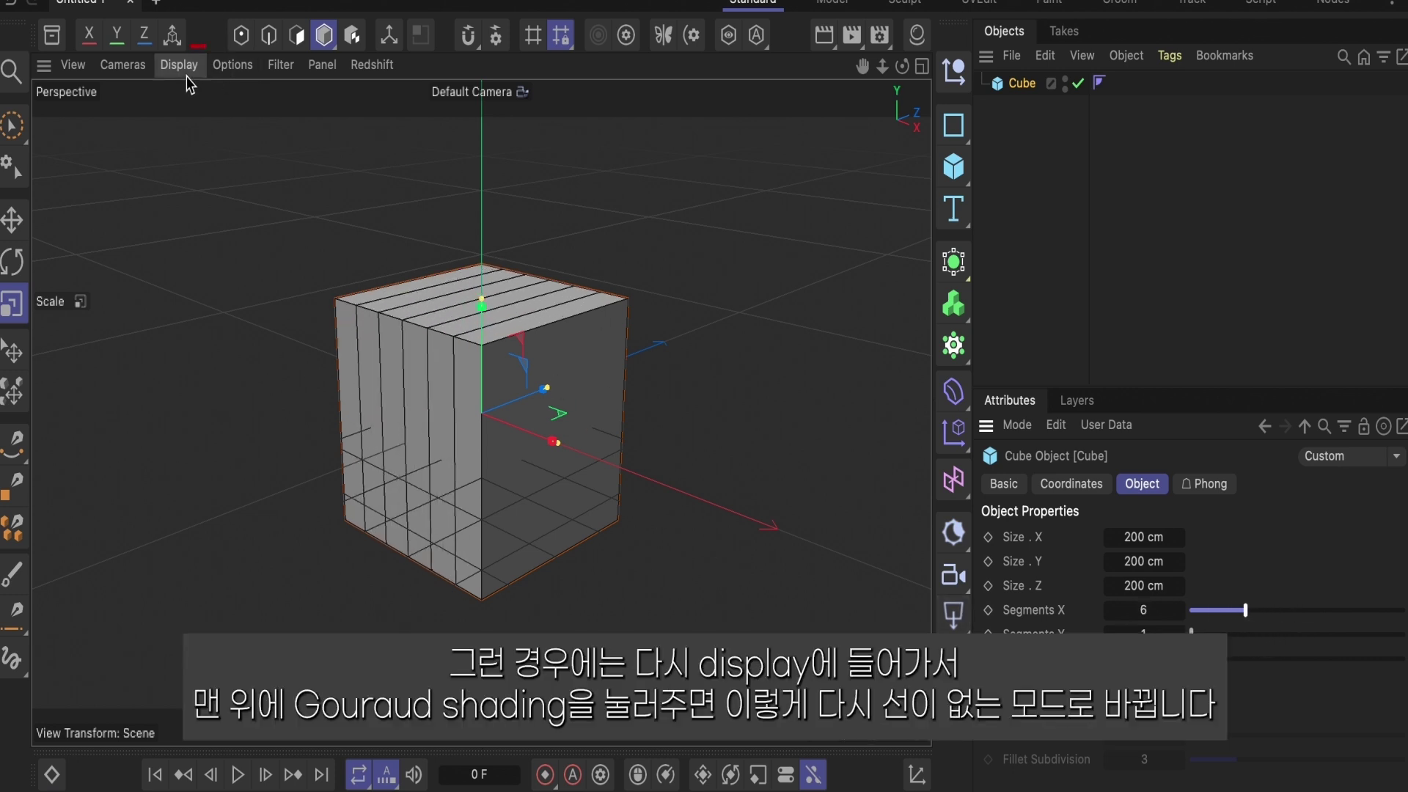
click(186, 73)
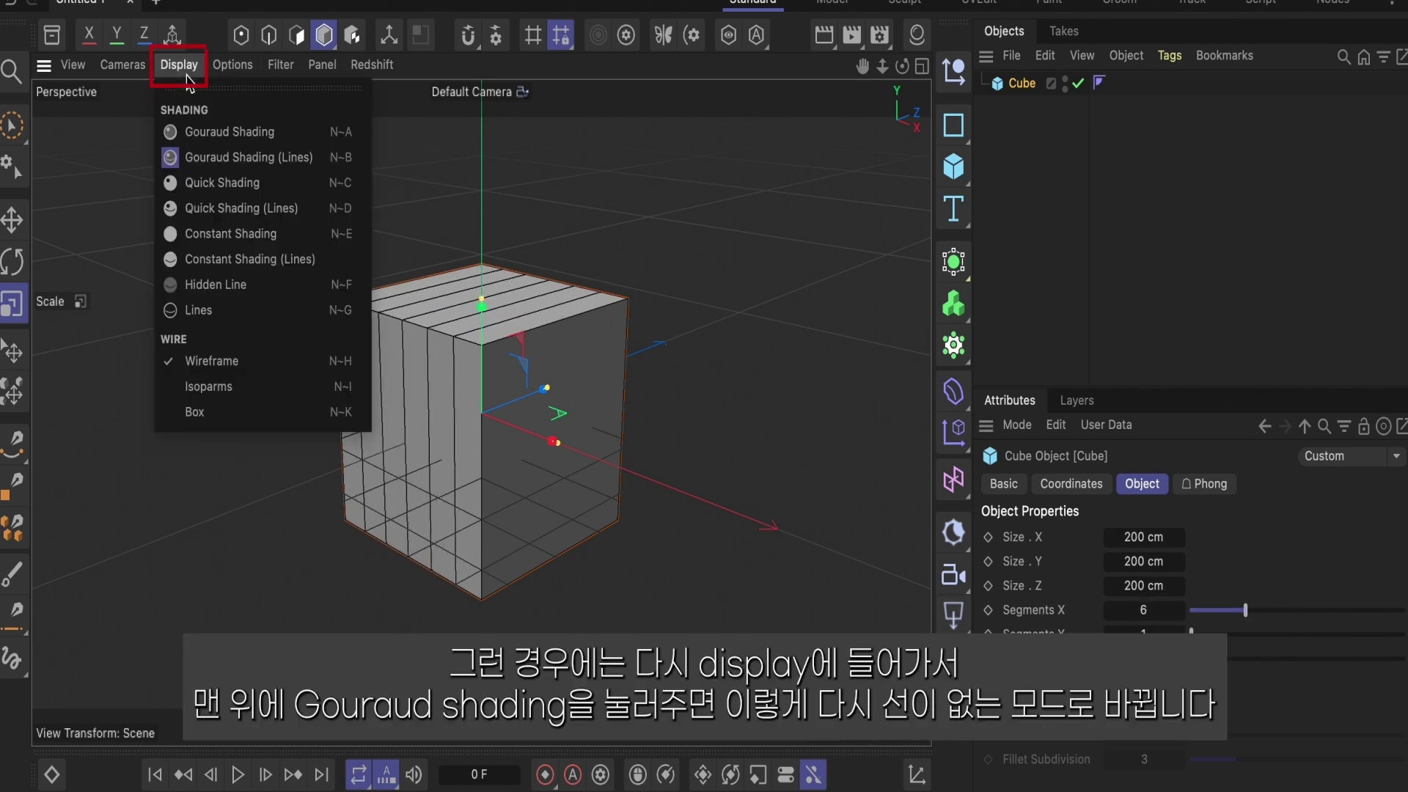
click(195, 130)
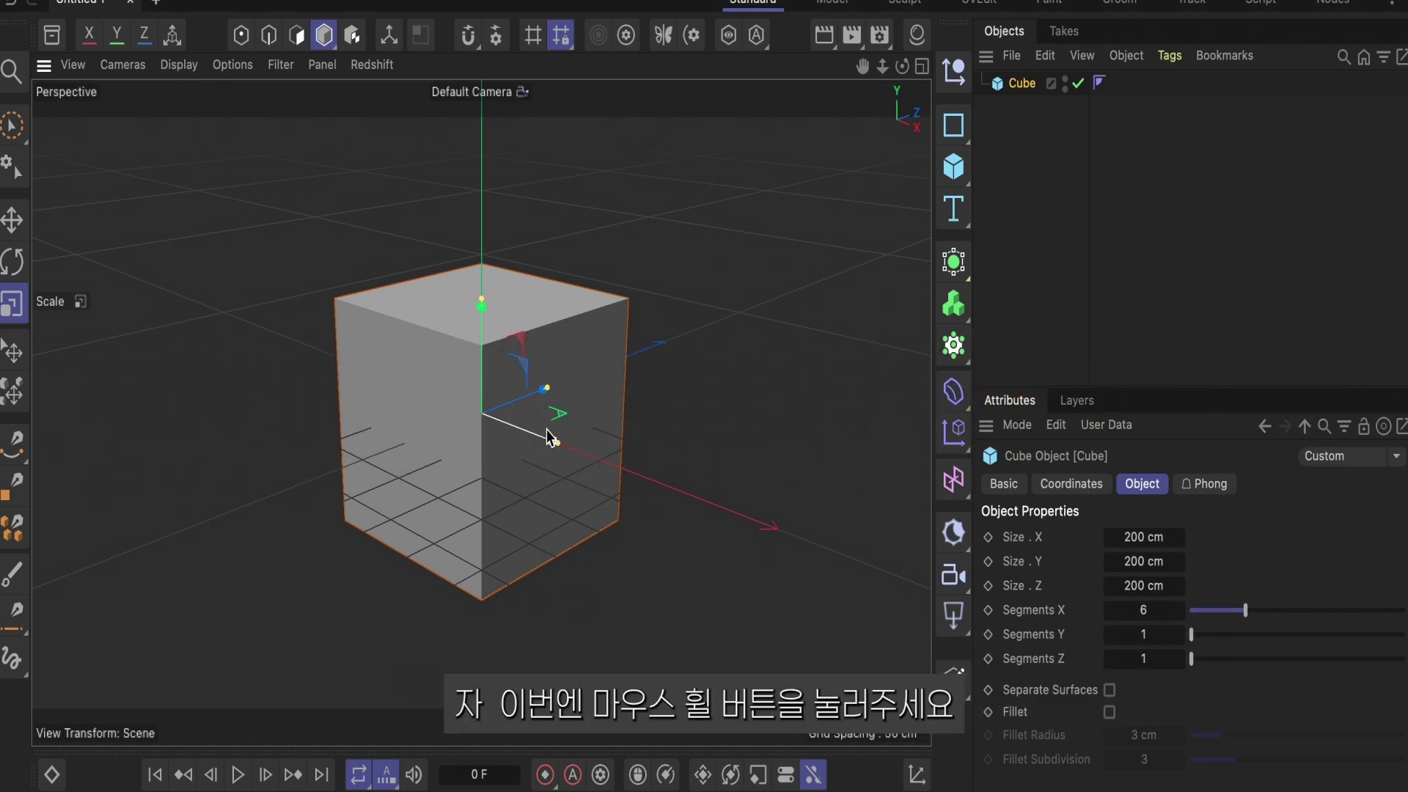
Split into Perspective, Top, Right and Front views, briefly maximize Top, then restore four views.
middle_click(756, 284)
key(v)
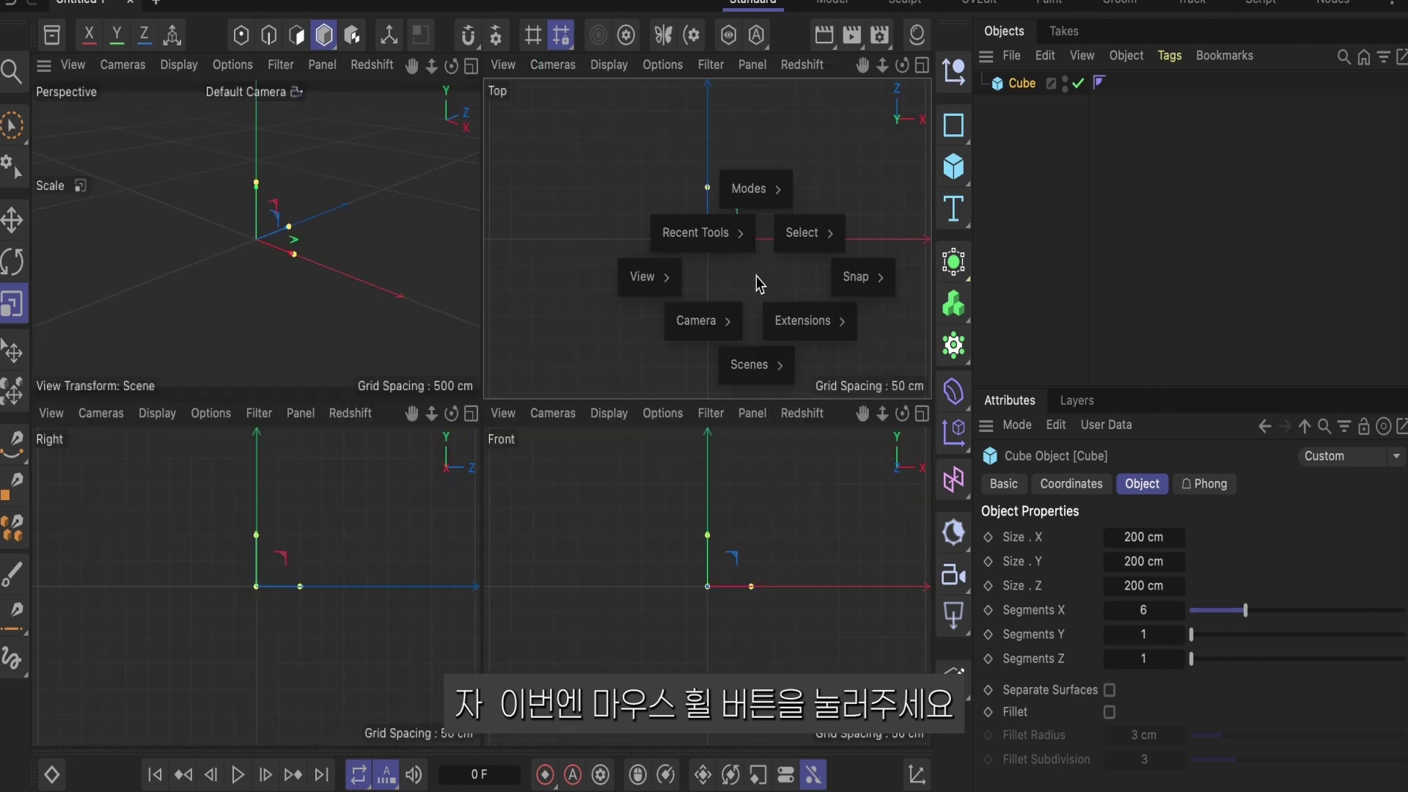
click(407, 284)
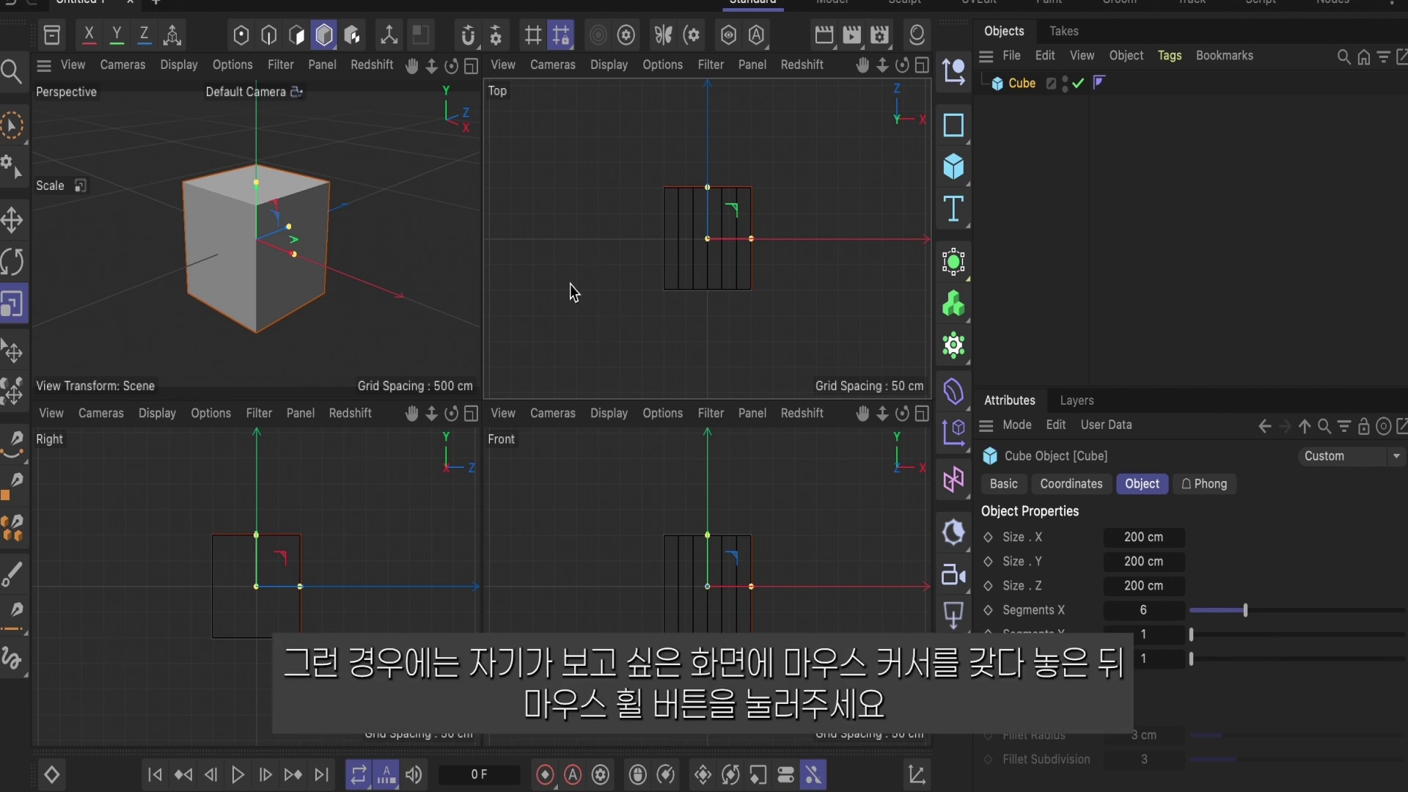
middle_click(665, 228)
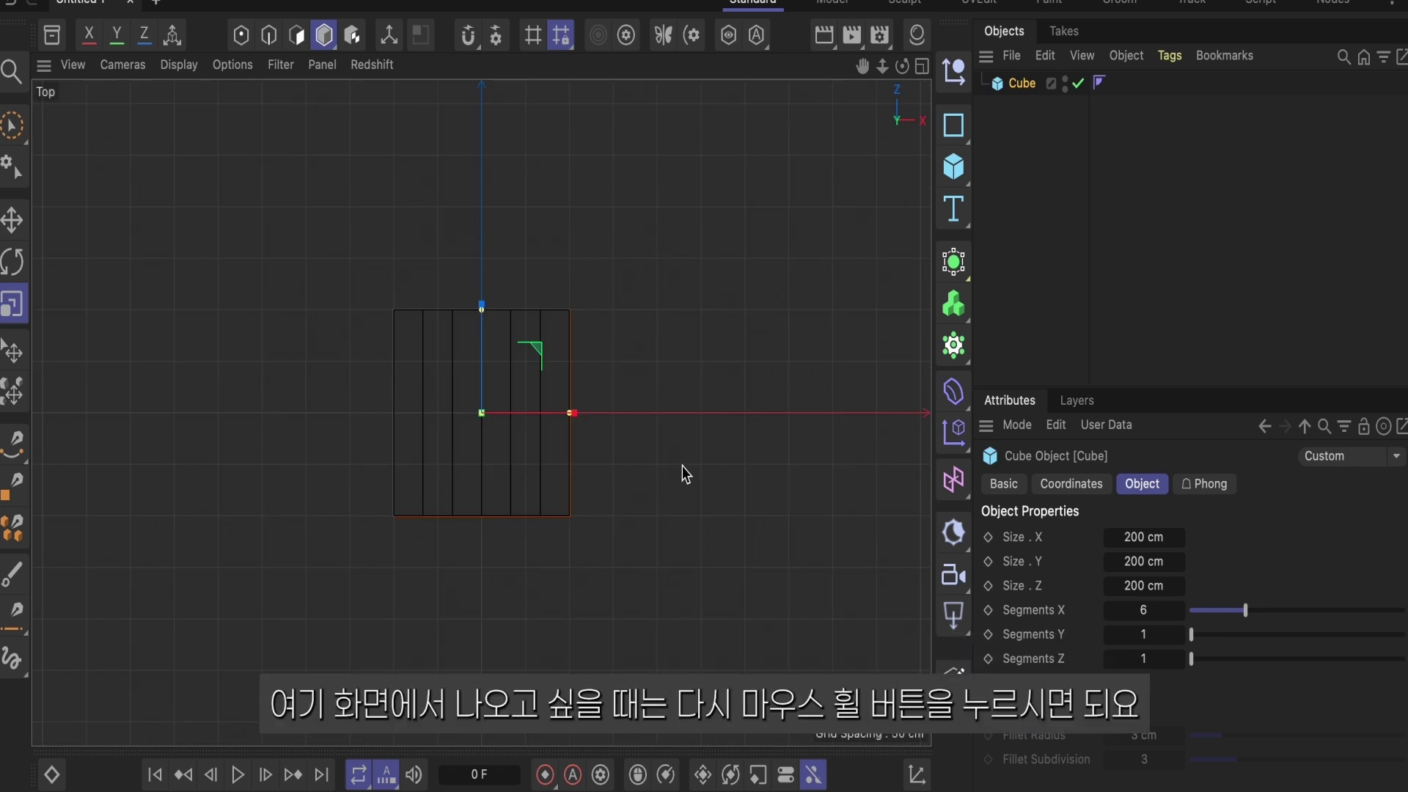
middle_click(651, 330)
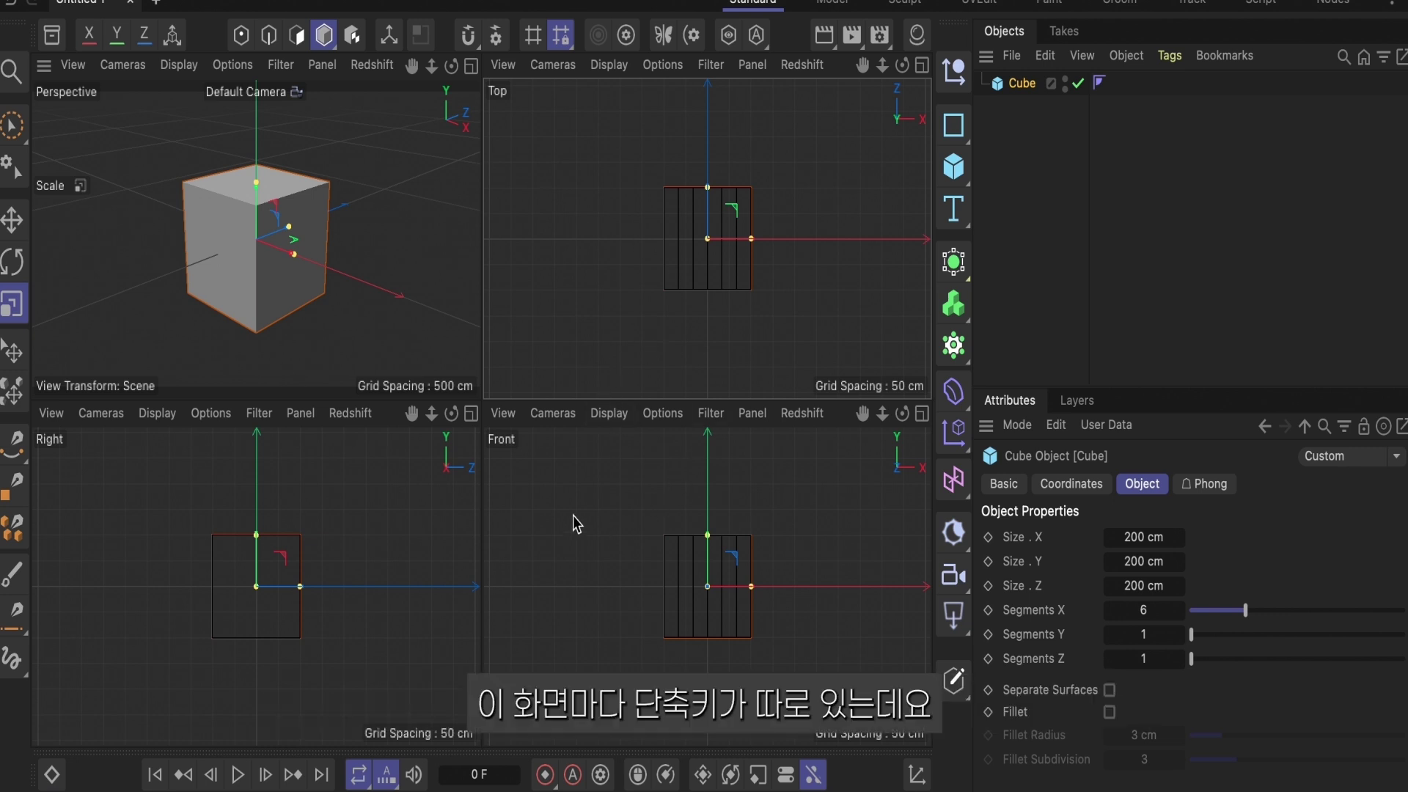
key(F1)
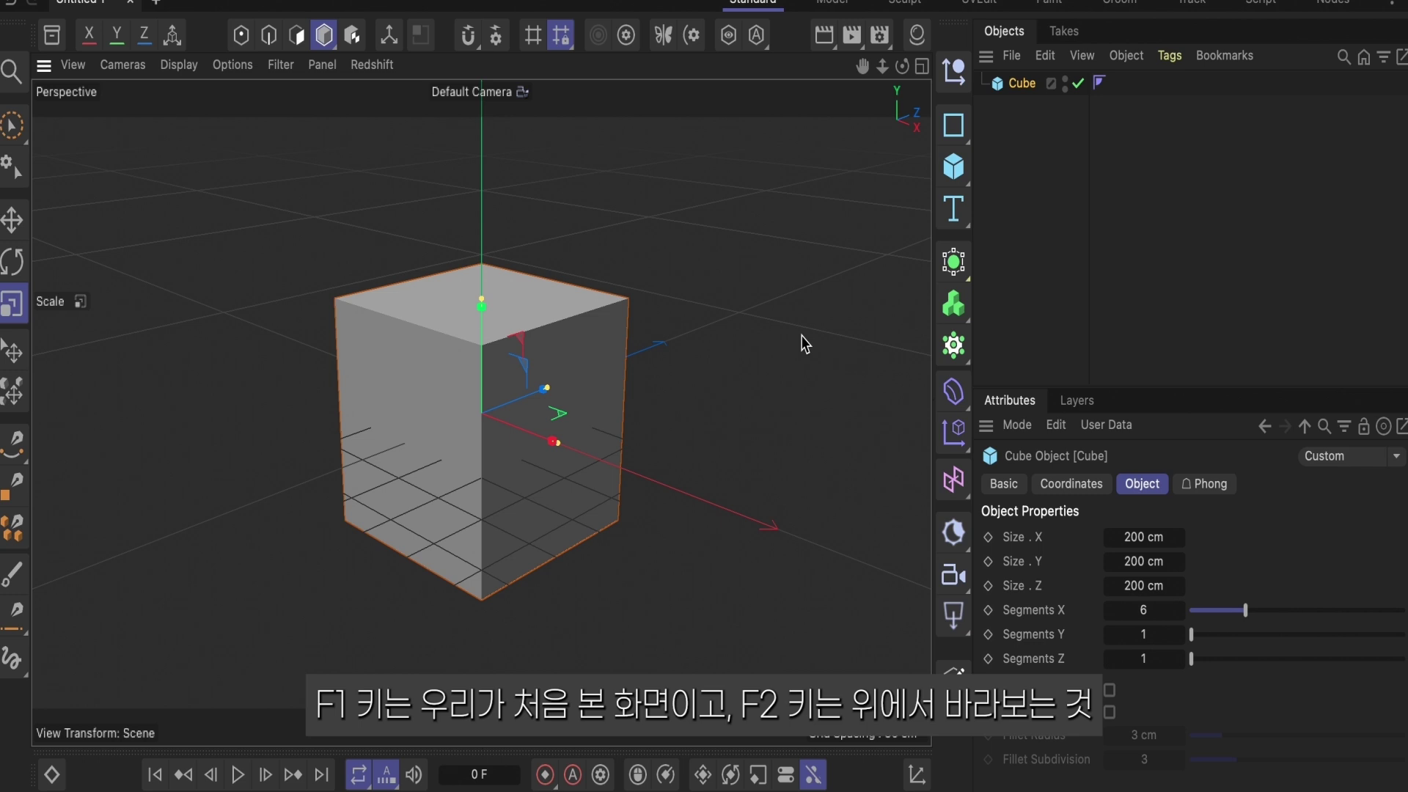
key(F2)
key(F3)
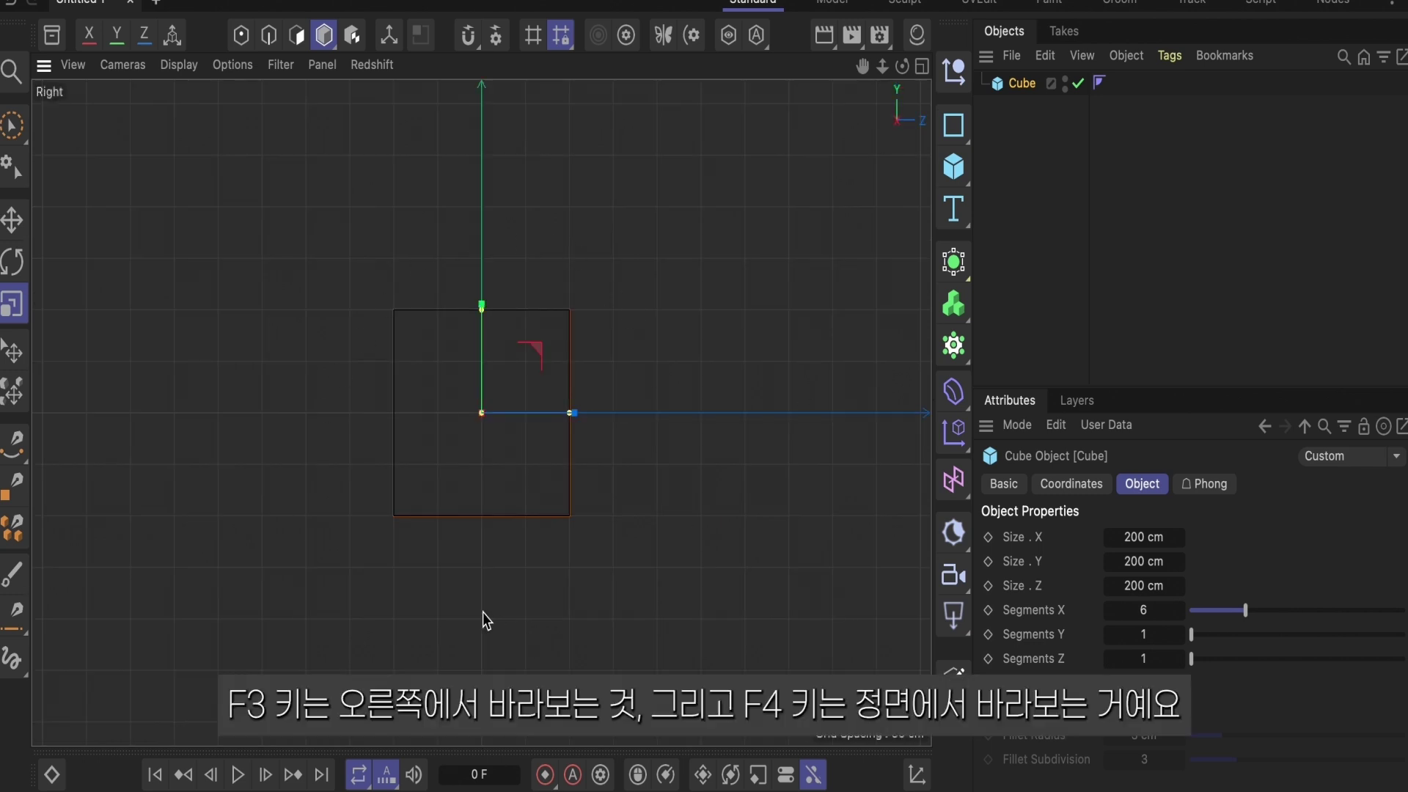
key(F4)
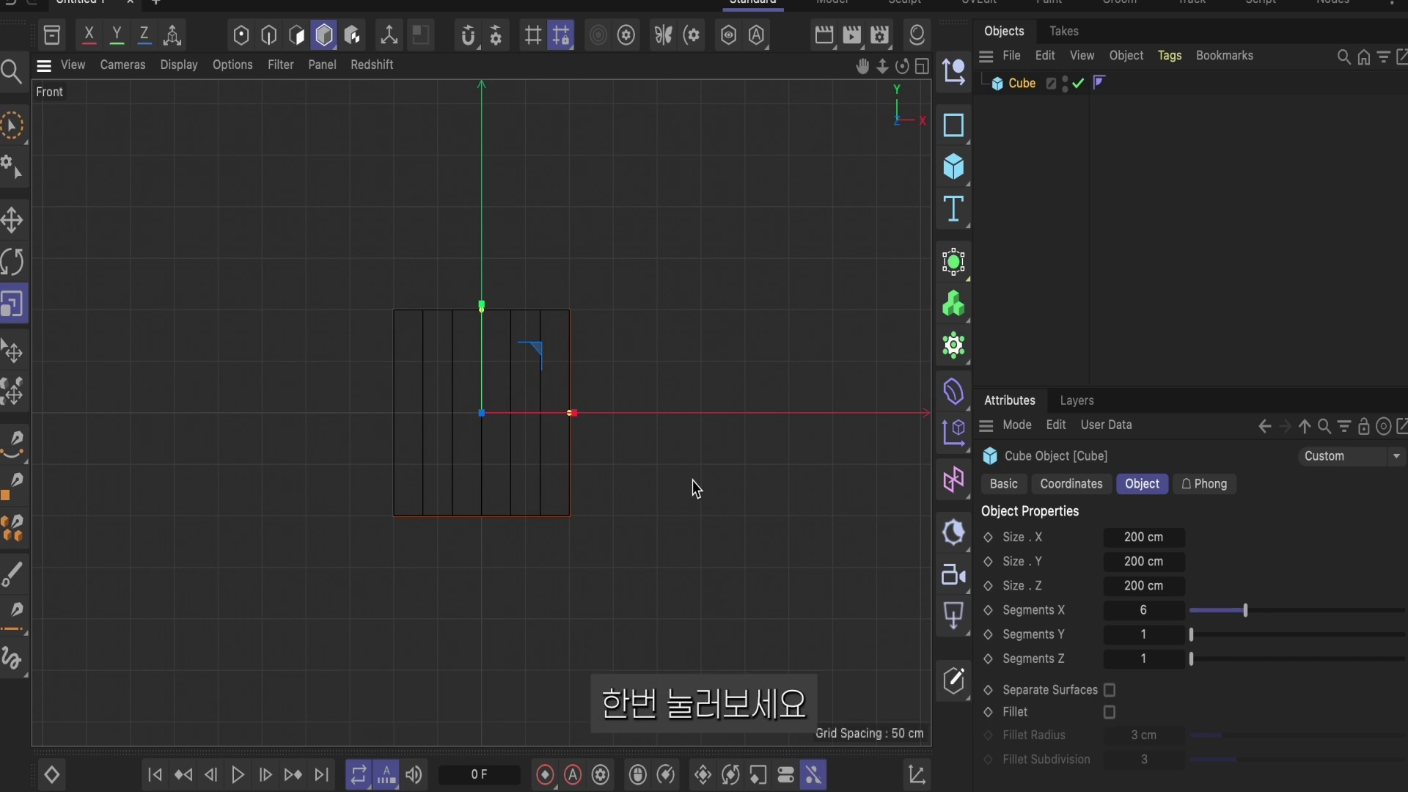
key(F5)
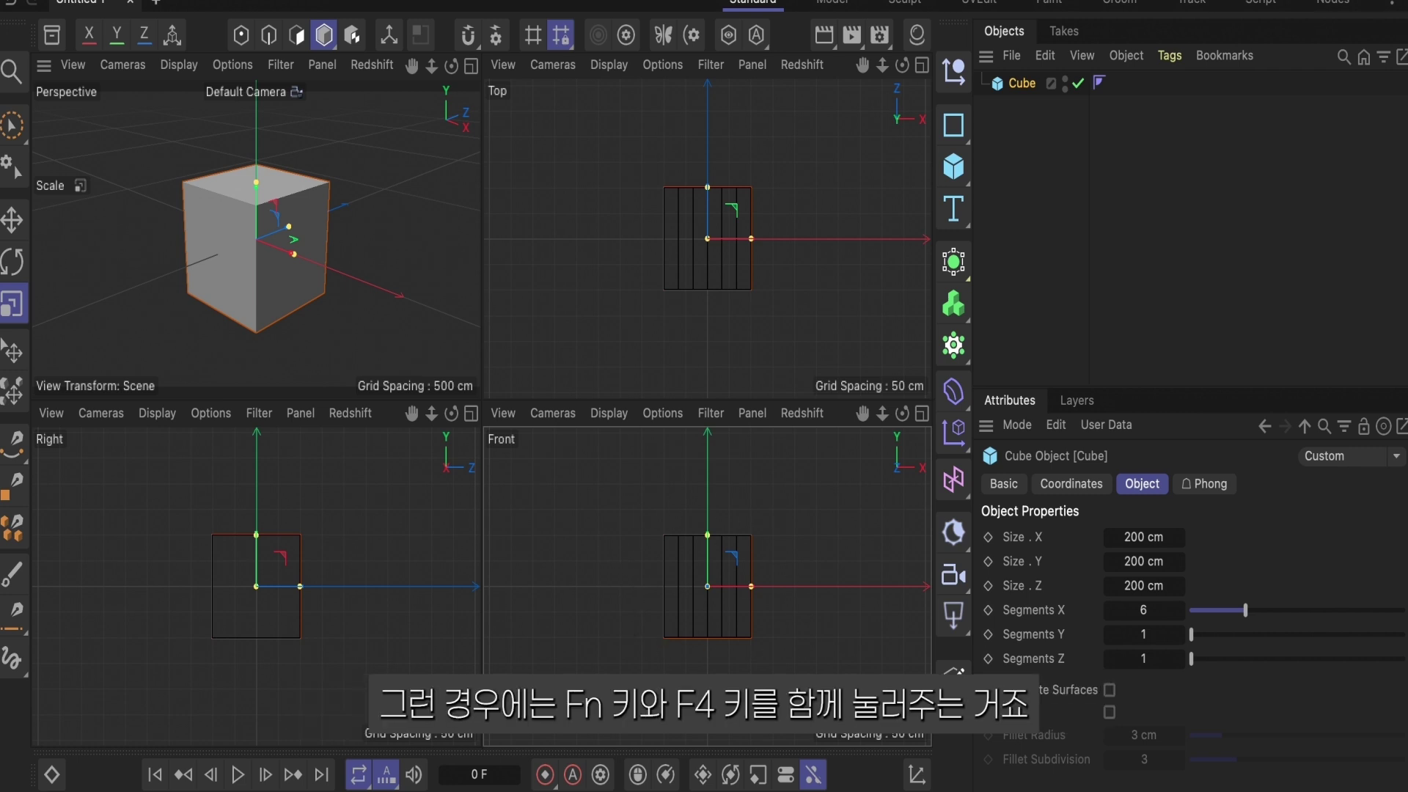
key(F4)
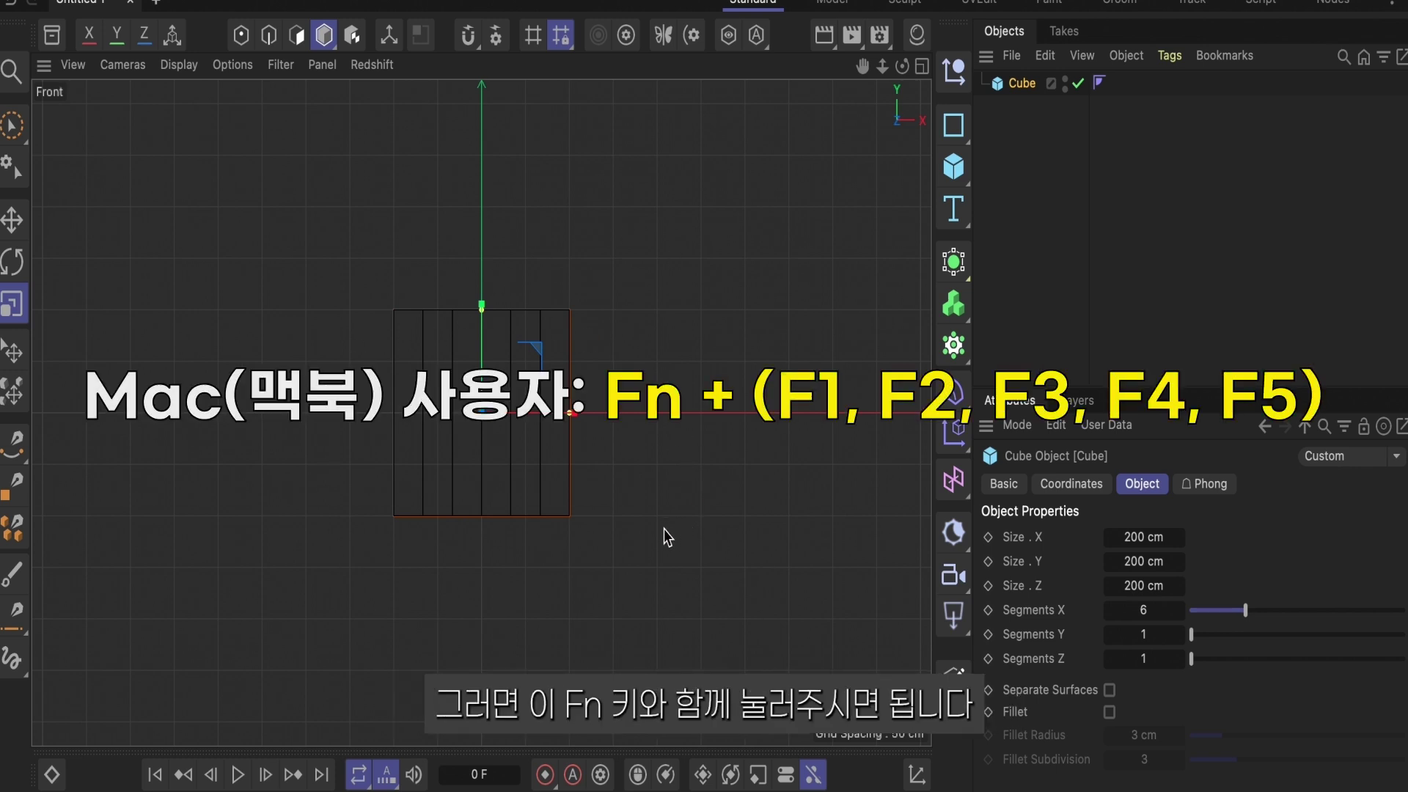
key(F5)
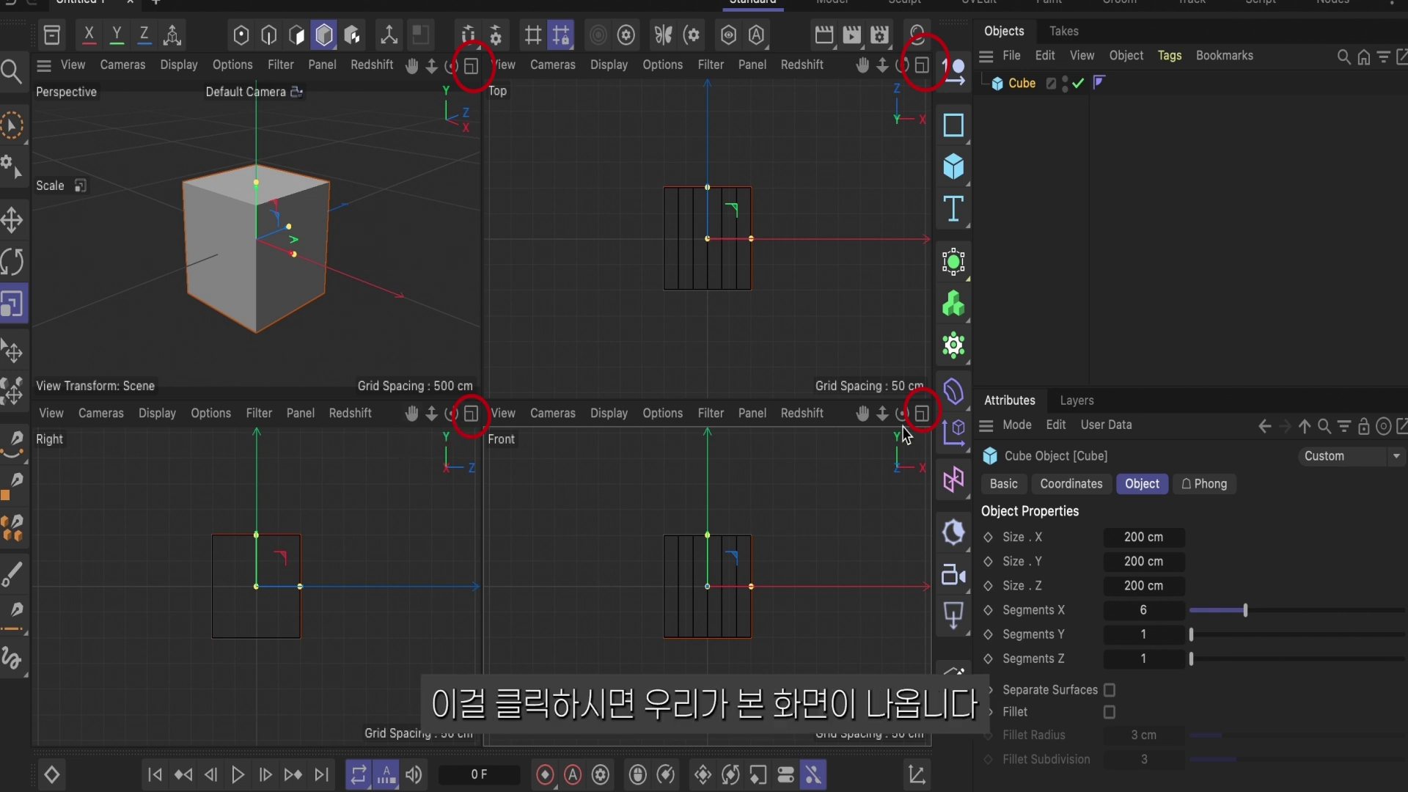
click(471, 66)
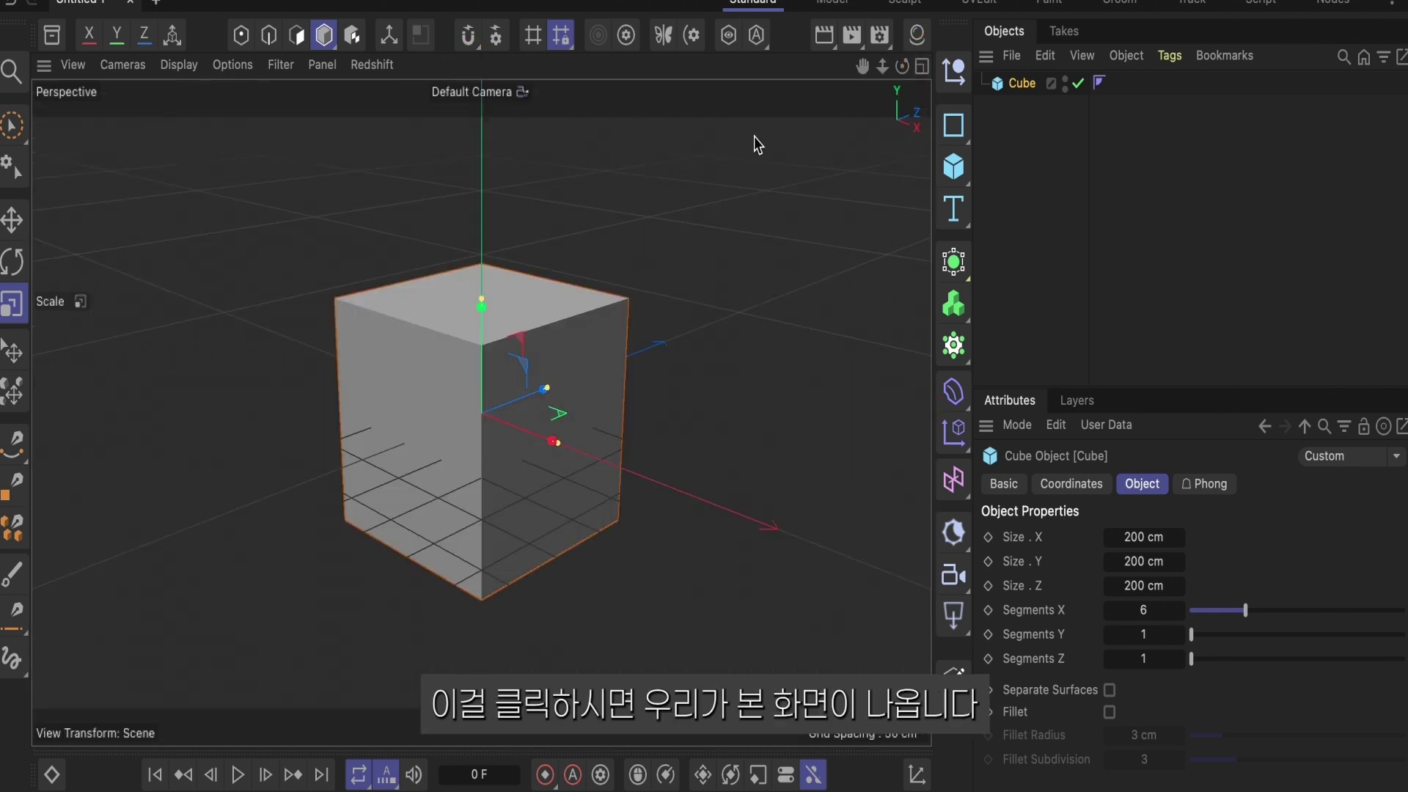
click(921, 67)
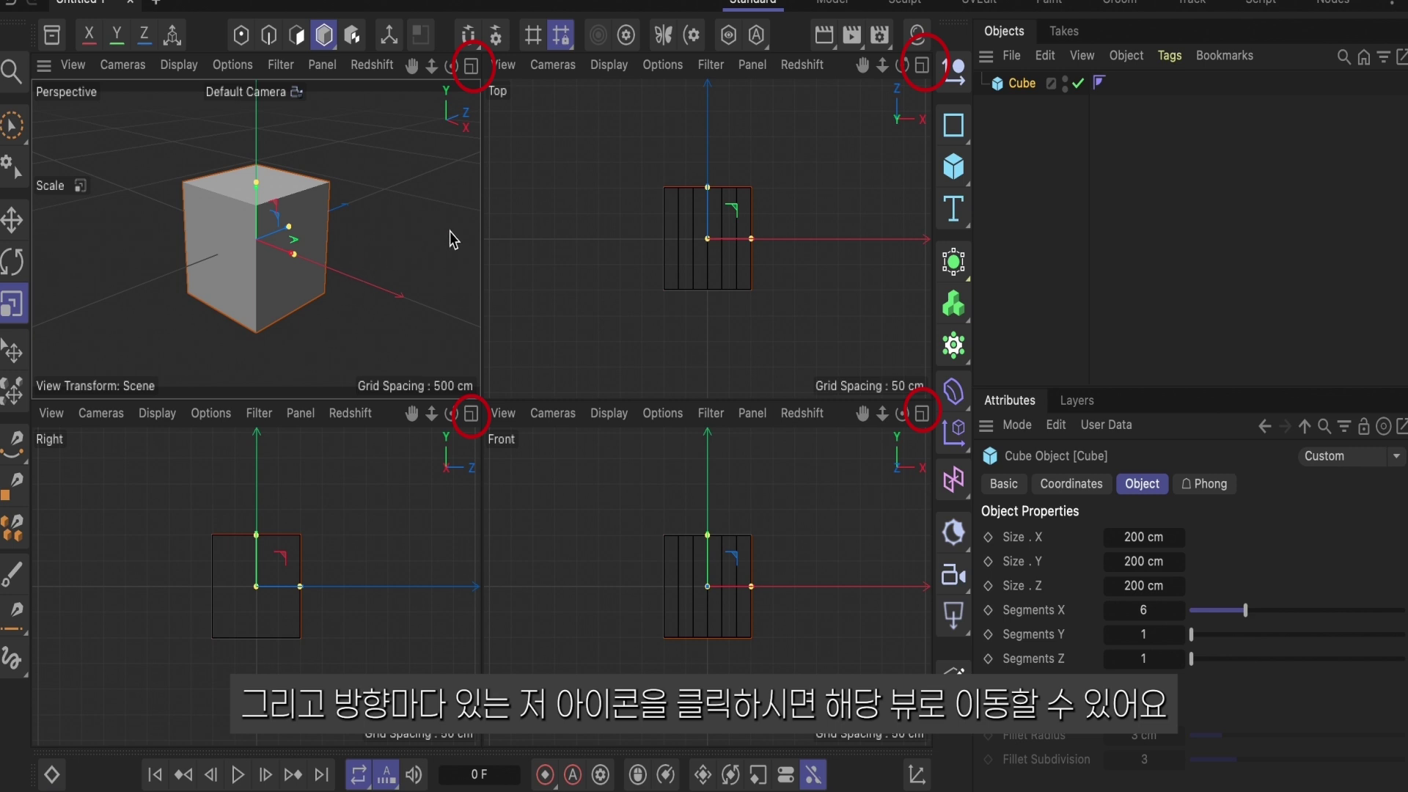
middle_click(635, 292)
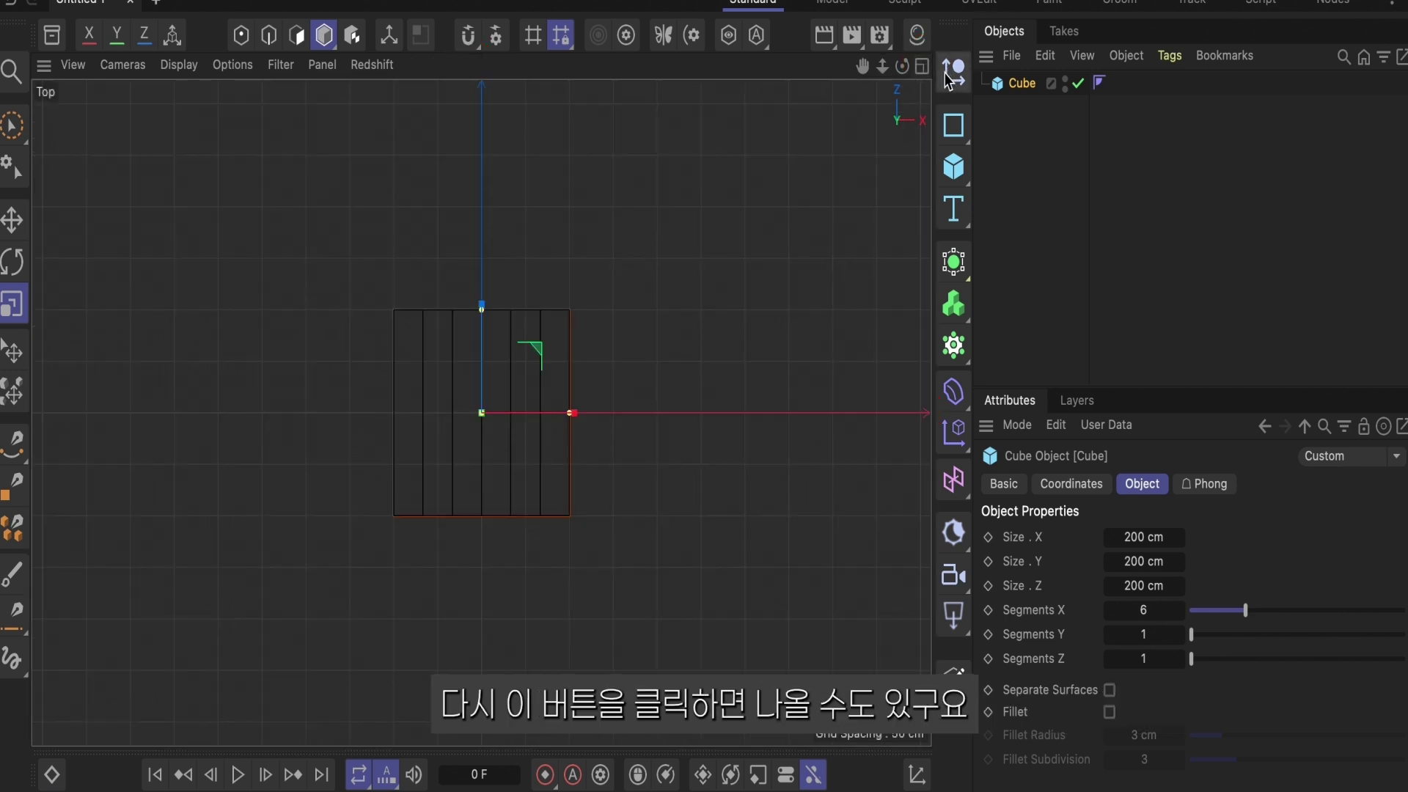
click(924, 68)
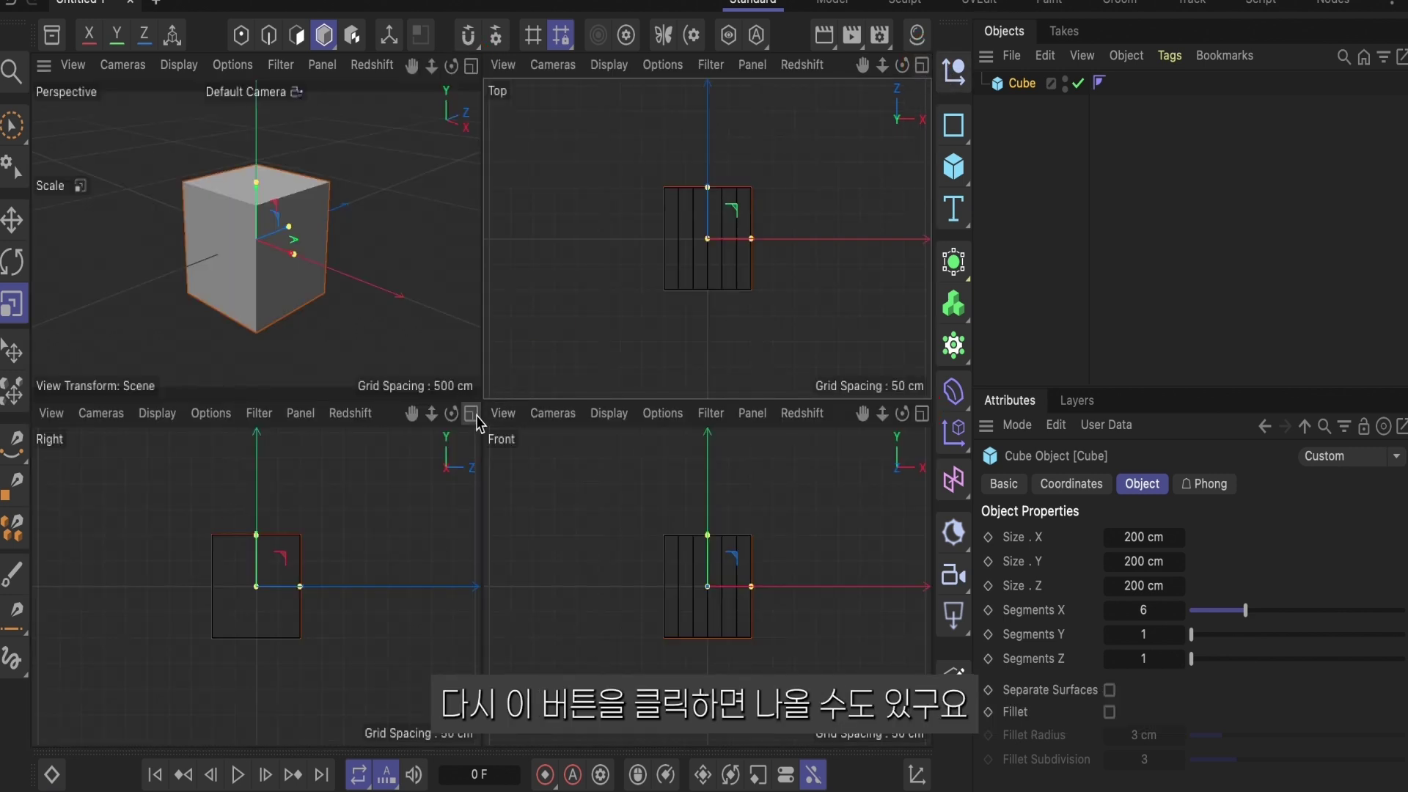
click(471, 413)
click(923, 66)
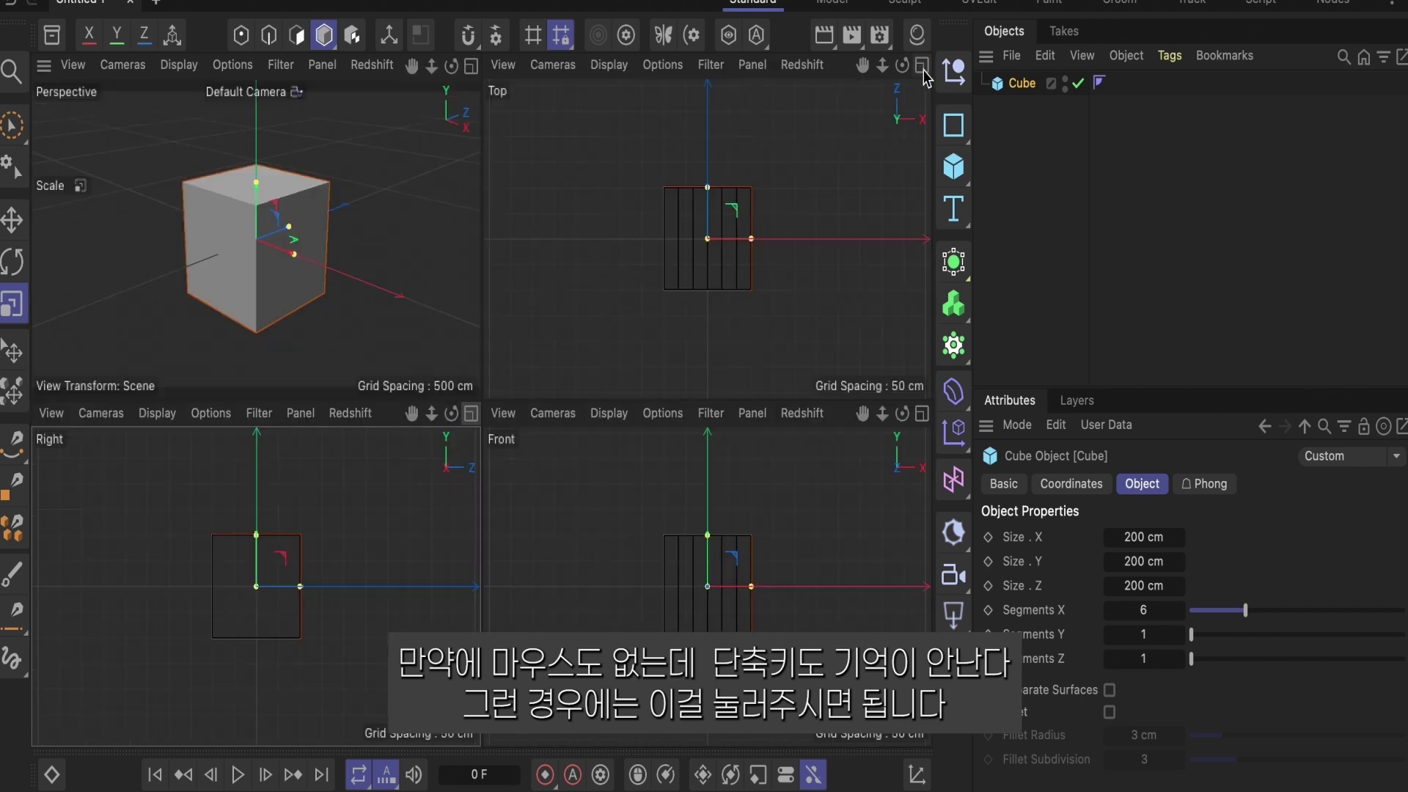